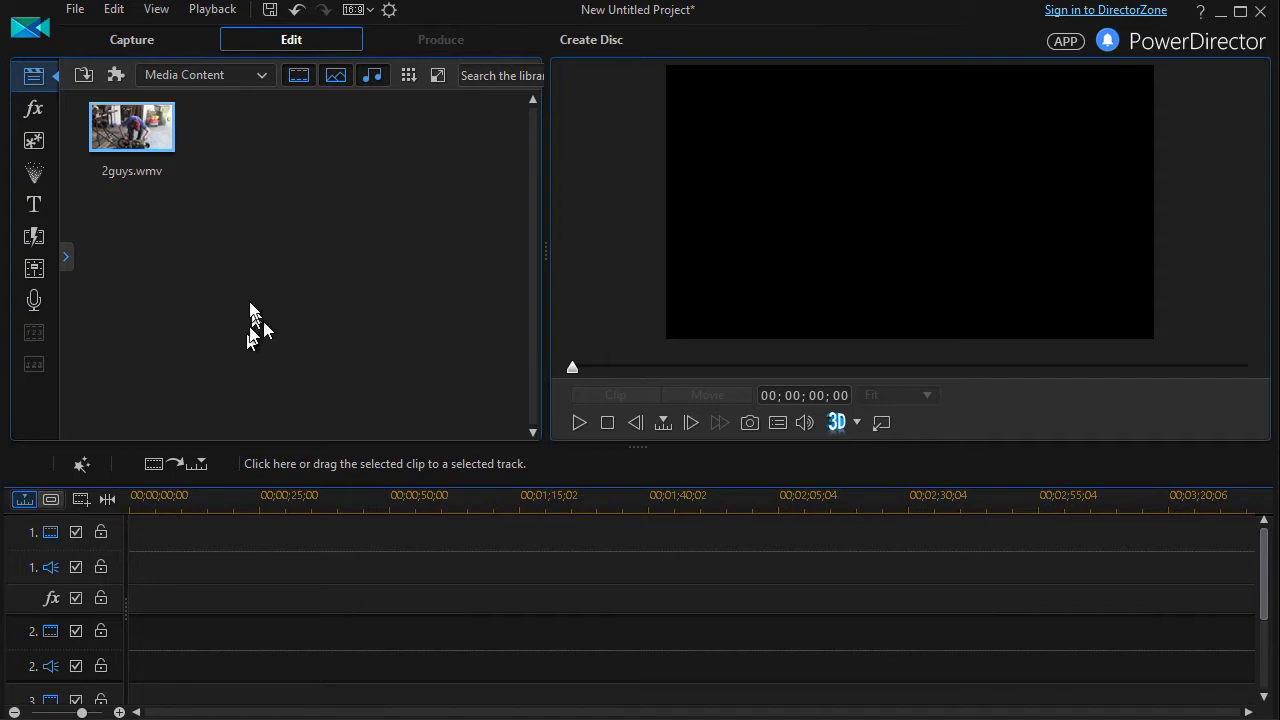
# - Place the 172,88,64 brown color board on video track 1, then switch the library back to Media Content
pyautogui.click(266, 75)
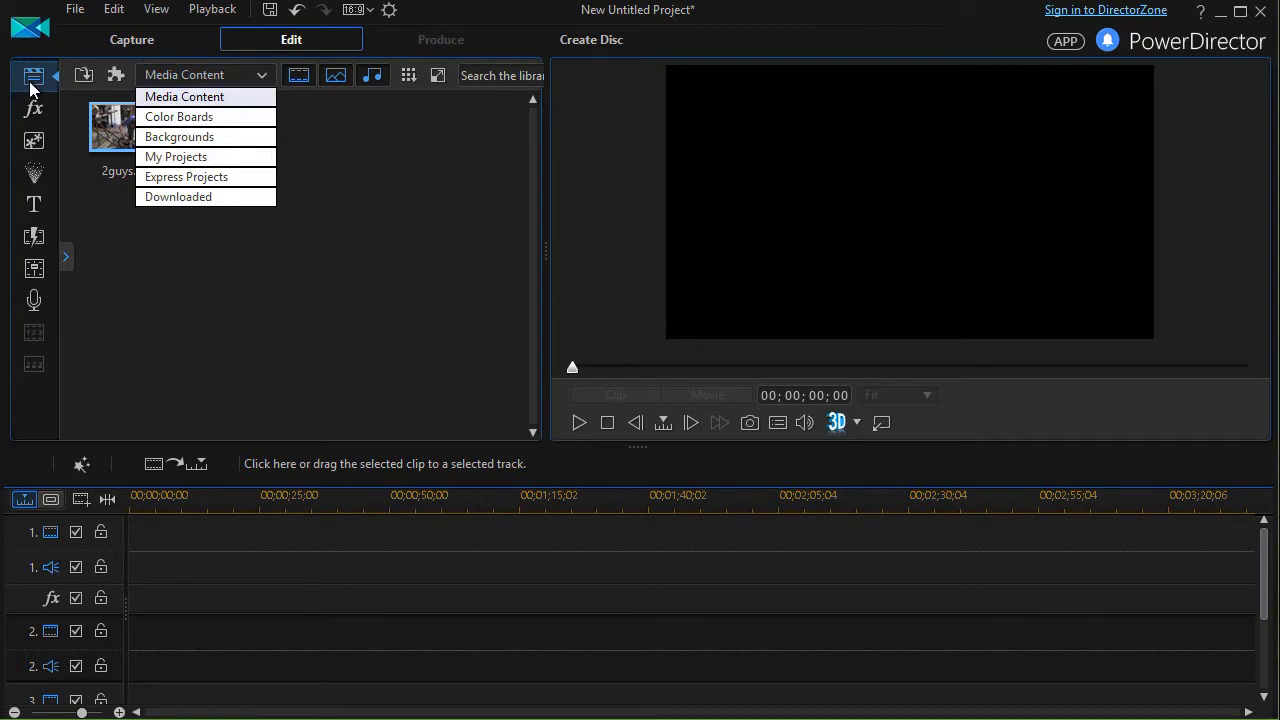
pyautogui.click(222, 119)
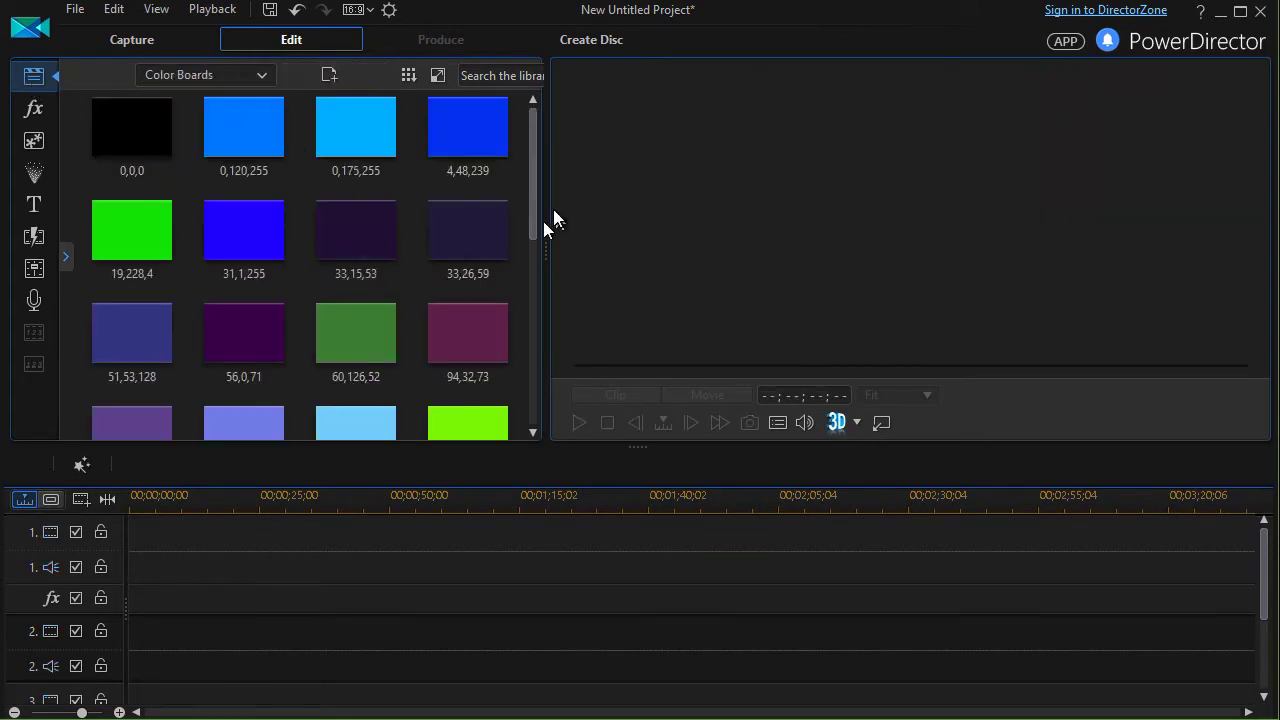
pyautogui.scroll(-5, 529, 212)
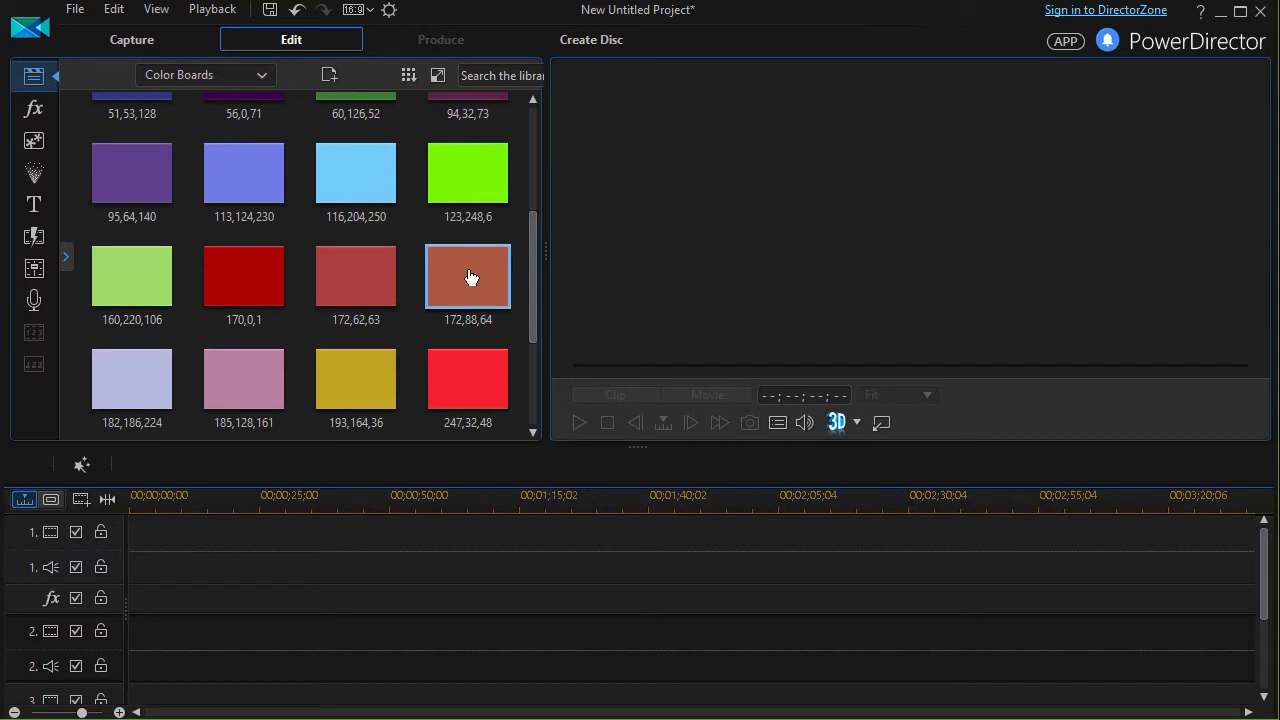
pyautogui.moveTo(470, 279); pyautogui.dragTo(555, 541)
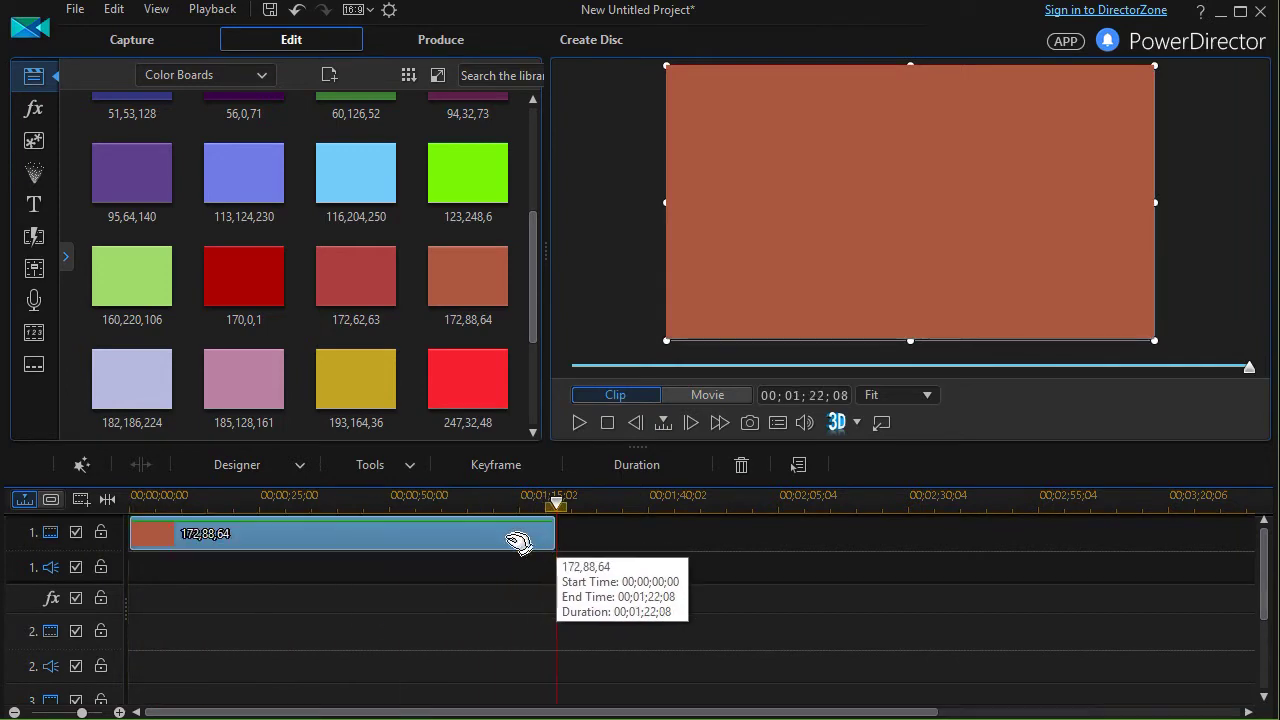
pyautogui.click(261, 76)
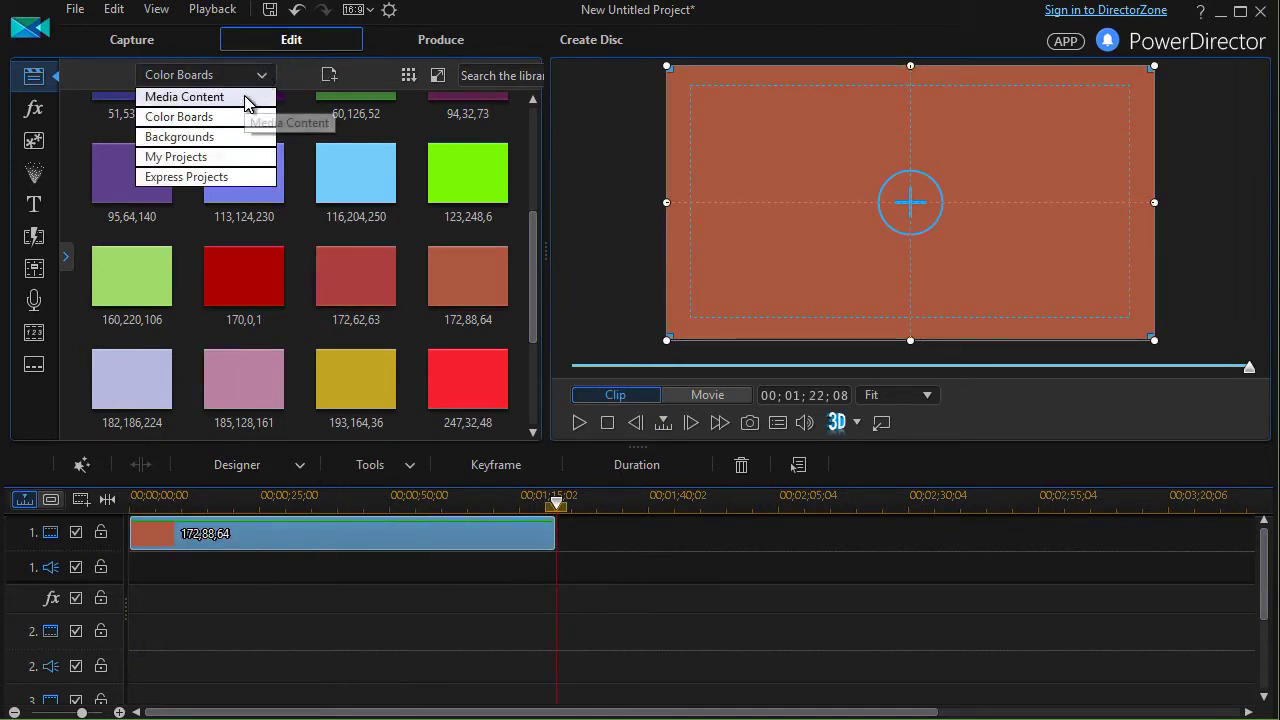
pyautogui.click(252, 98)
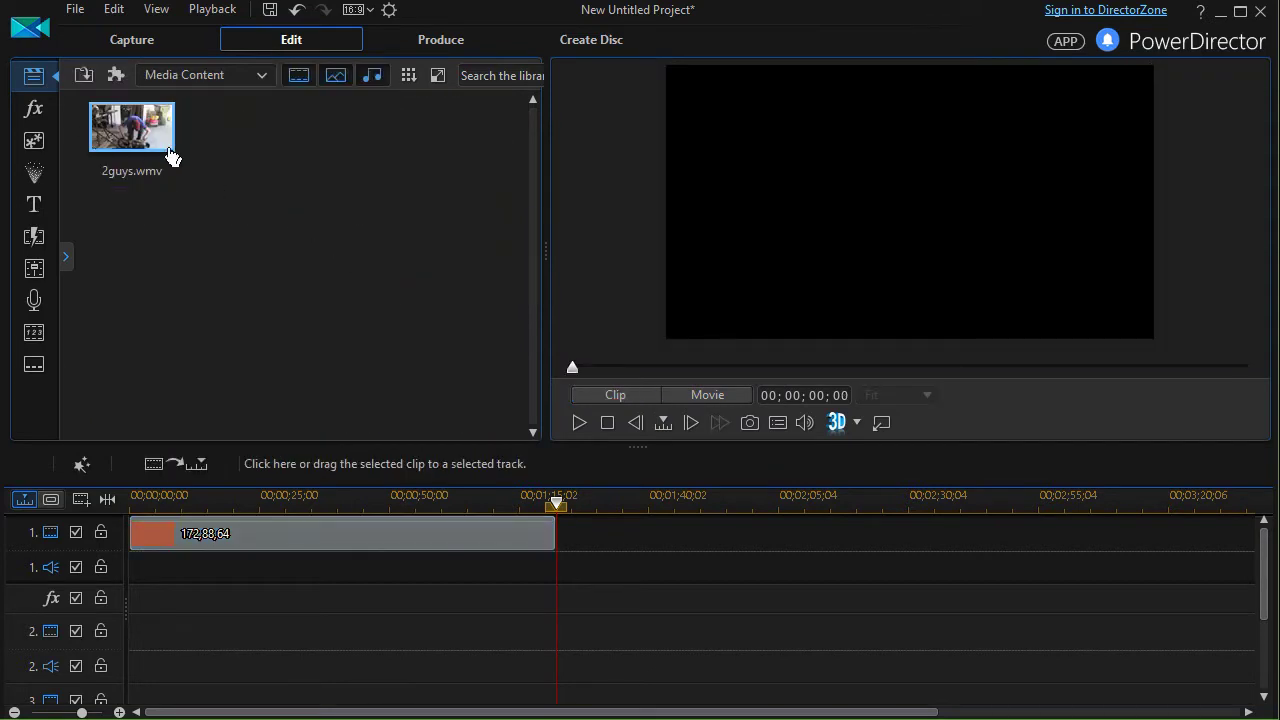
# - Put 2guys.wmv at the start of track 2 and pause playback on the handshake at 00;00;10;14
pyautogui.moveTo(128, 134); pyautogui.dragTo(129, 631)
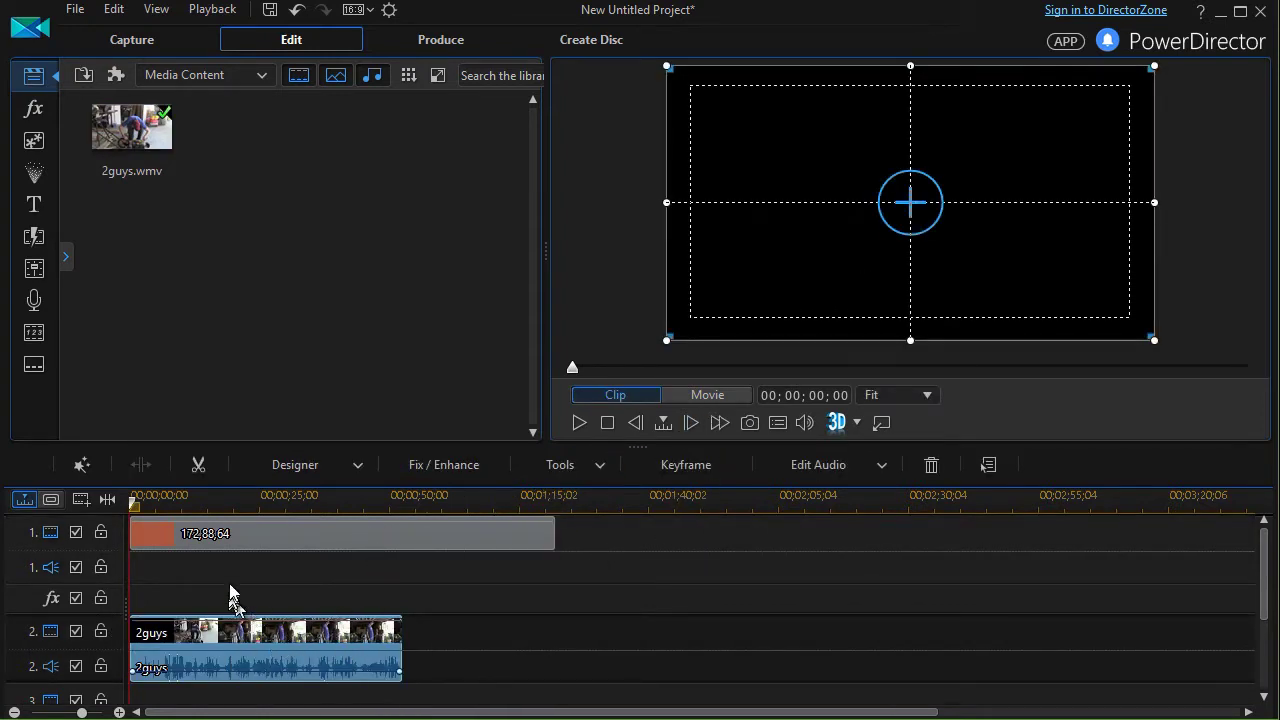
pyautogui.click(578, 424)
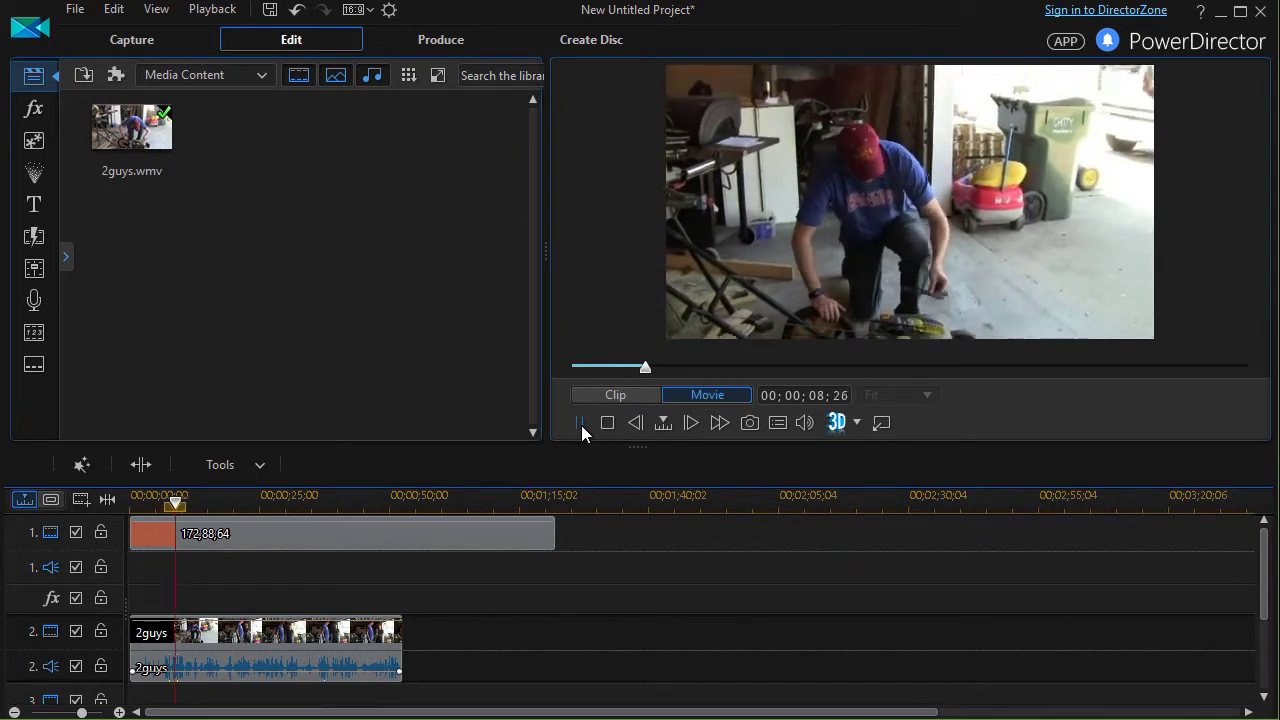
pyautogui.click(580, 423)
pyautogui.click(580, 423)
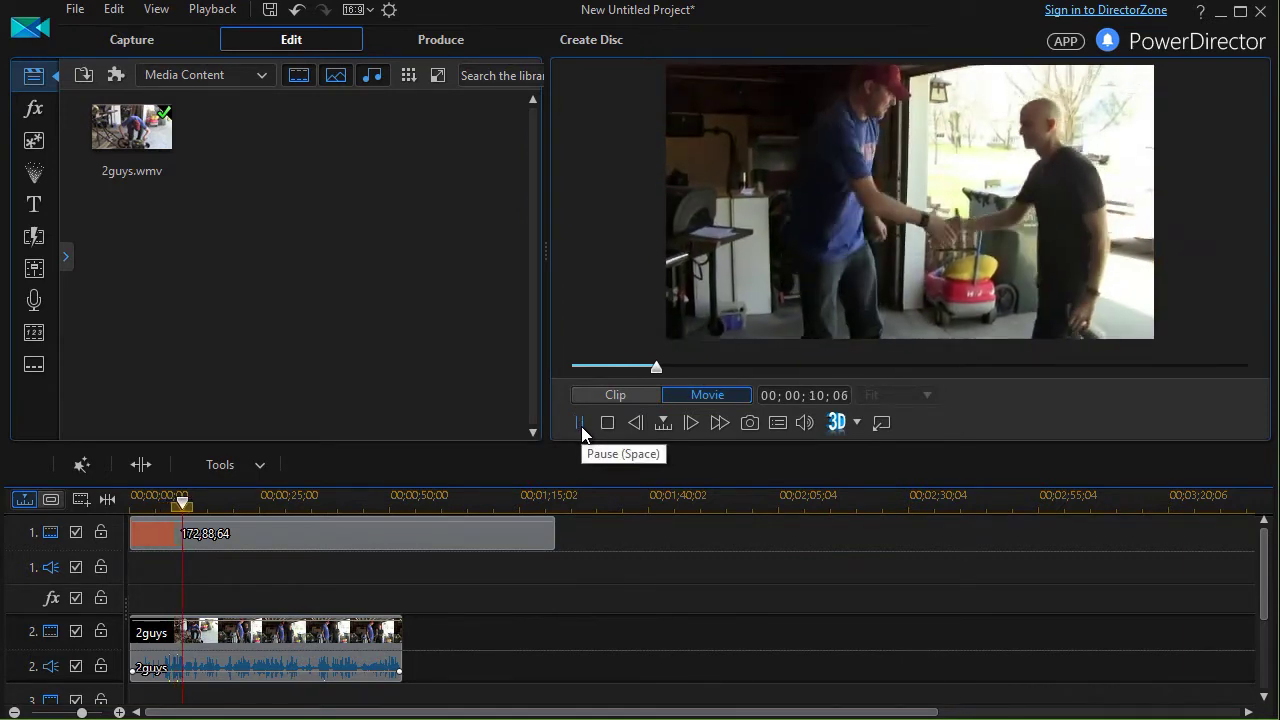
pyautogui.click(581, 424)
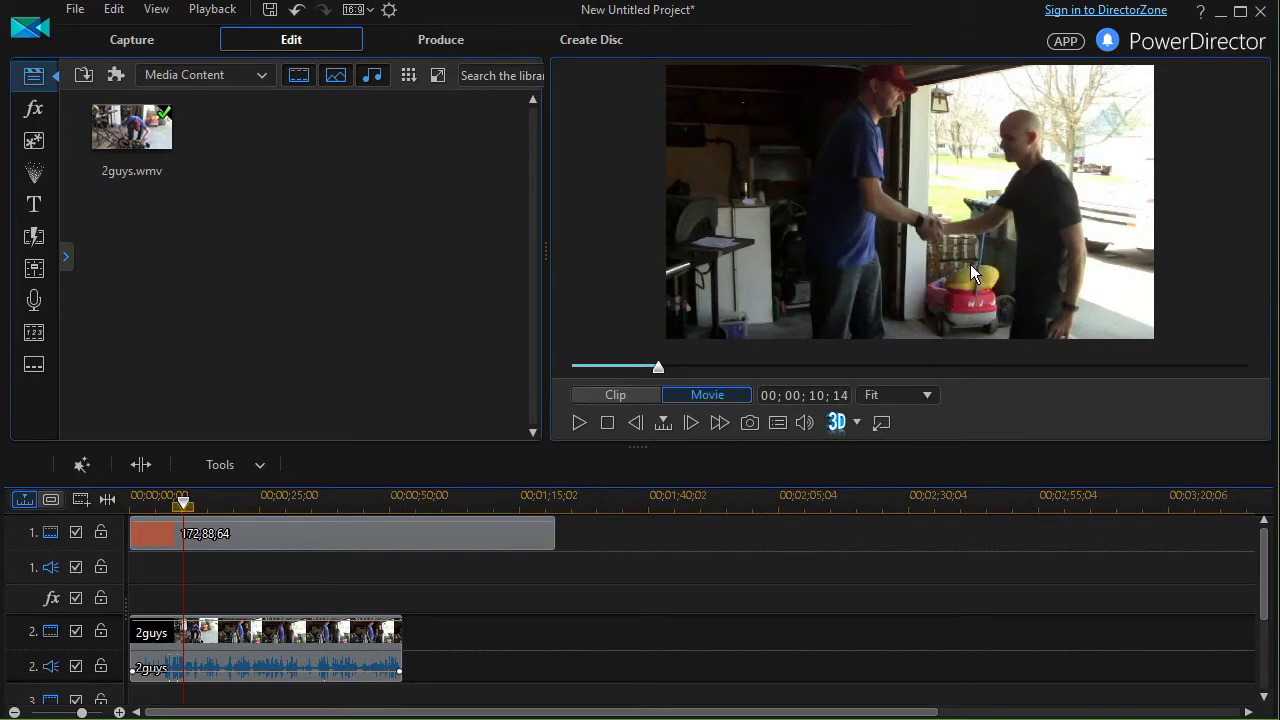
pyautogui.click(754, 426)
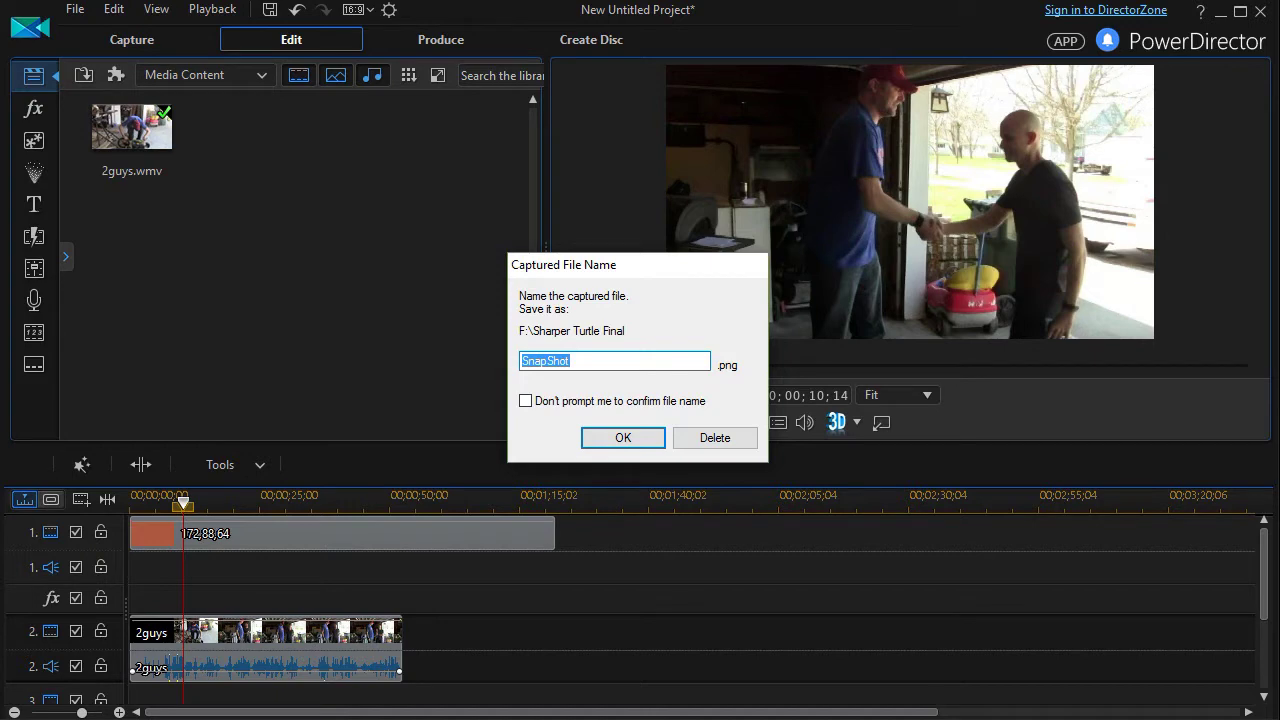
# - Name the snapshot Freeze1 and save it as Freeze1.png into the media library
pyautogui.write('Freeze1')
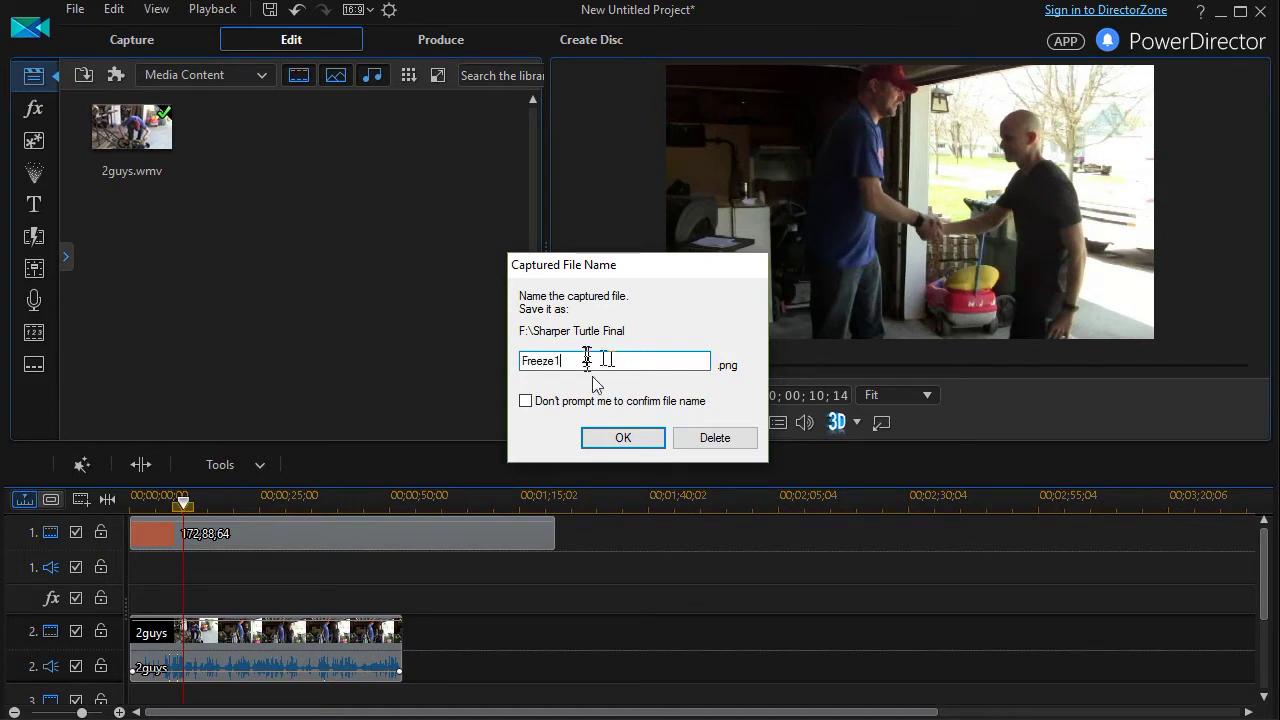
pyautogui.click(618, 439)
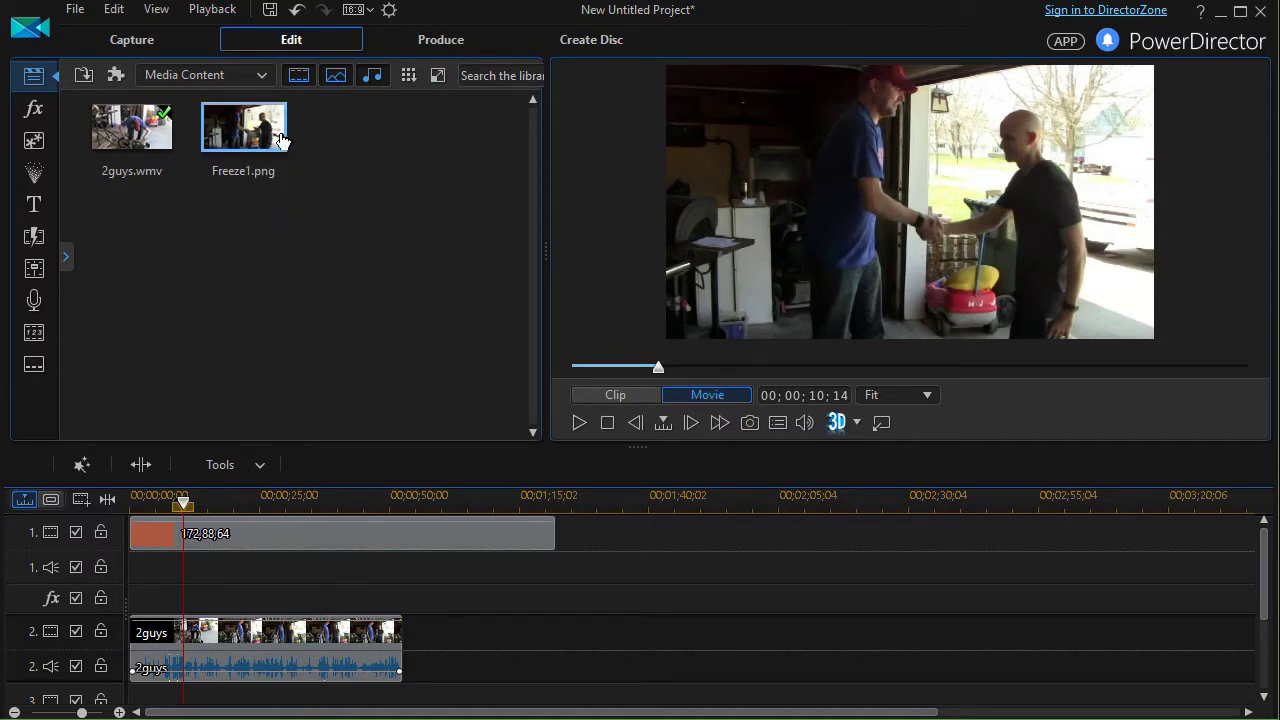
pyautogui.moveTo(278, 141); pyautogui.dragTo(155, 474)
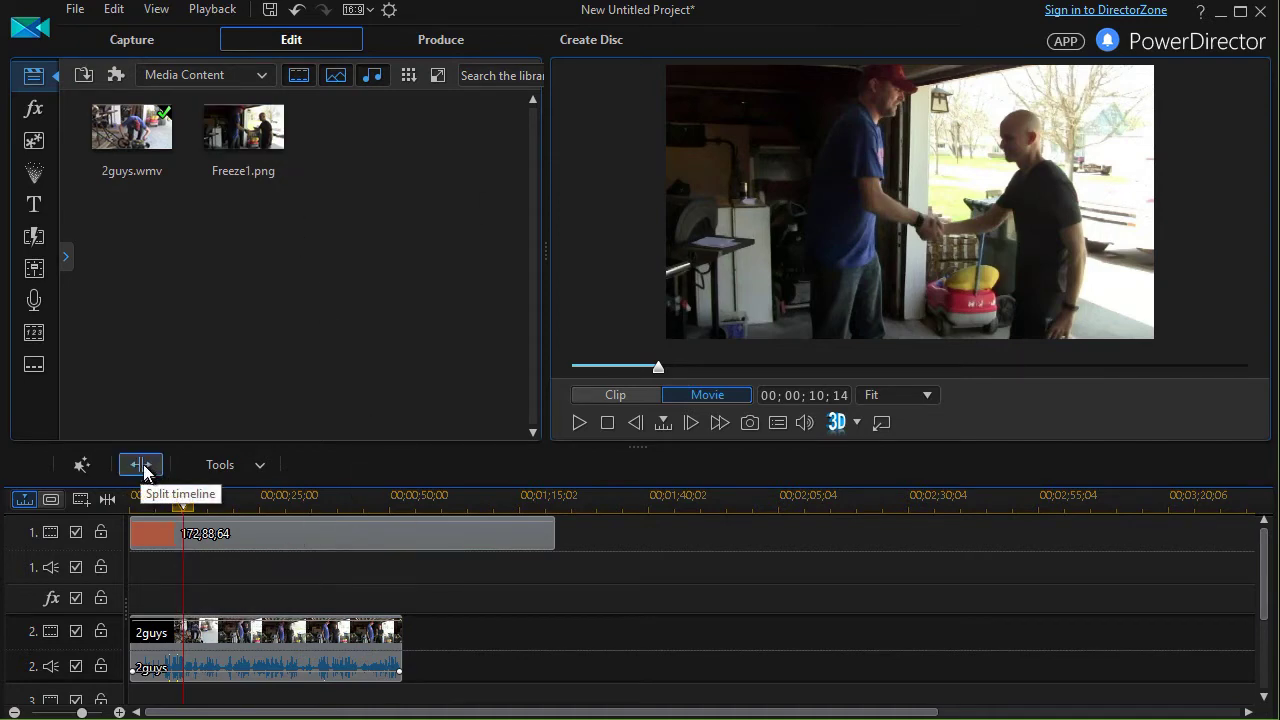
# - Split the 2guys clip at 00;00;10;14 and move its second part to about 00;00;28
pyautogui.click(290, 642)
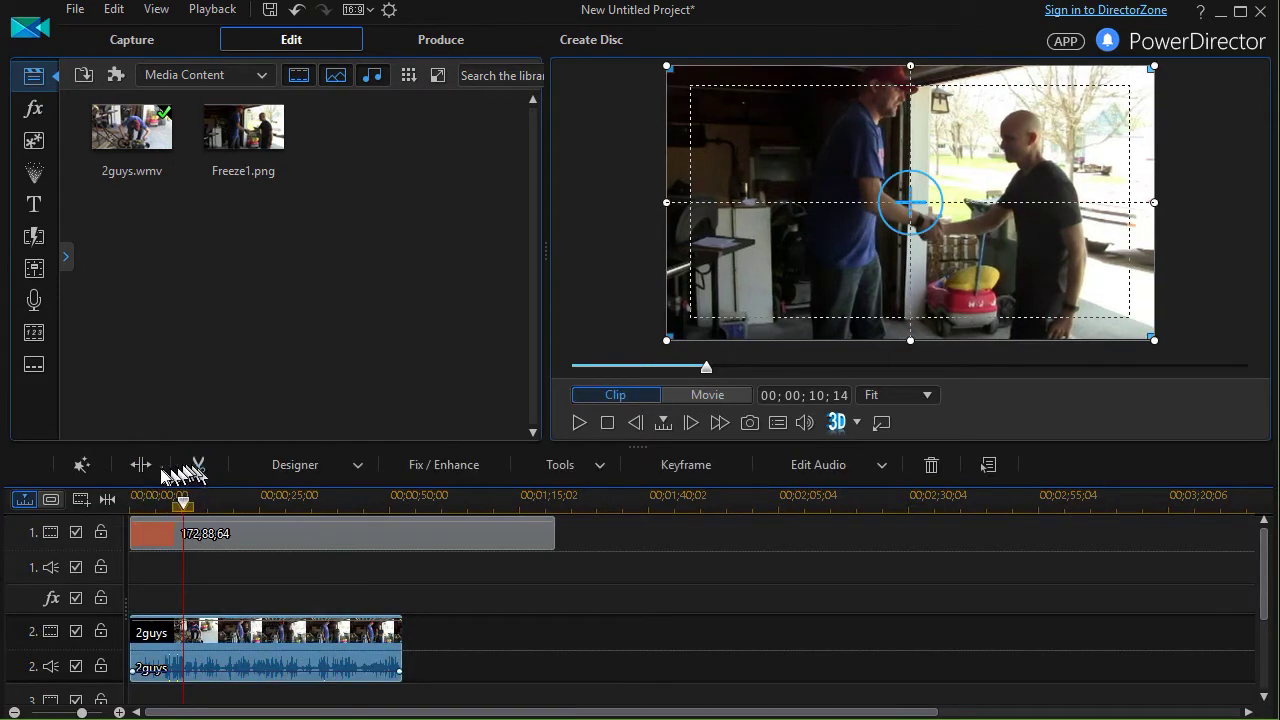
pyautogui.click(140, 465)
pyautogui.click(306, 636)
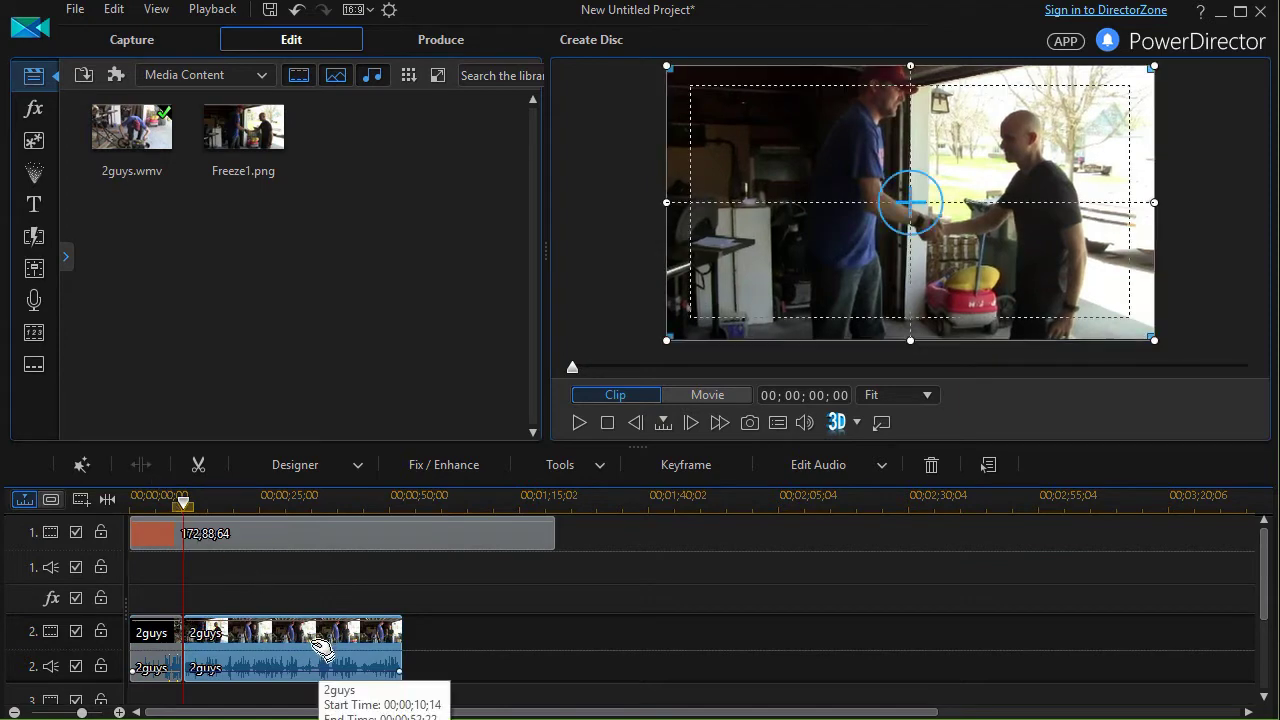
pyautogui.moveTo(306, 636); pyautogui.dragTo(400, 638)
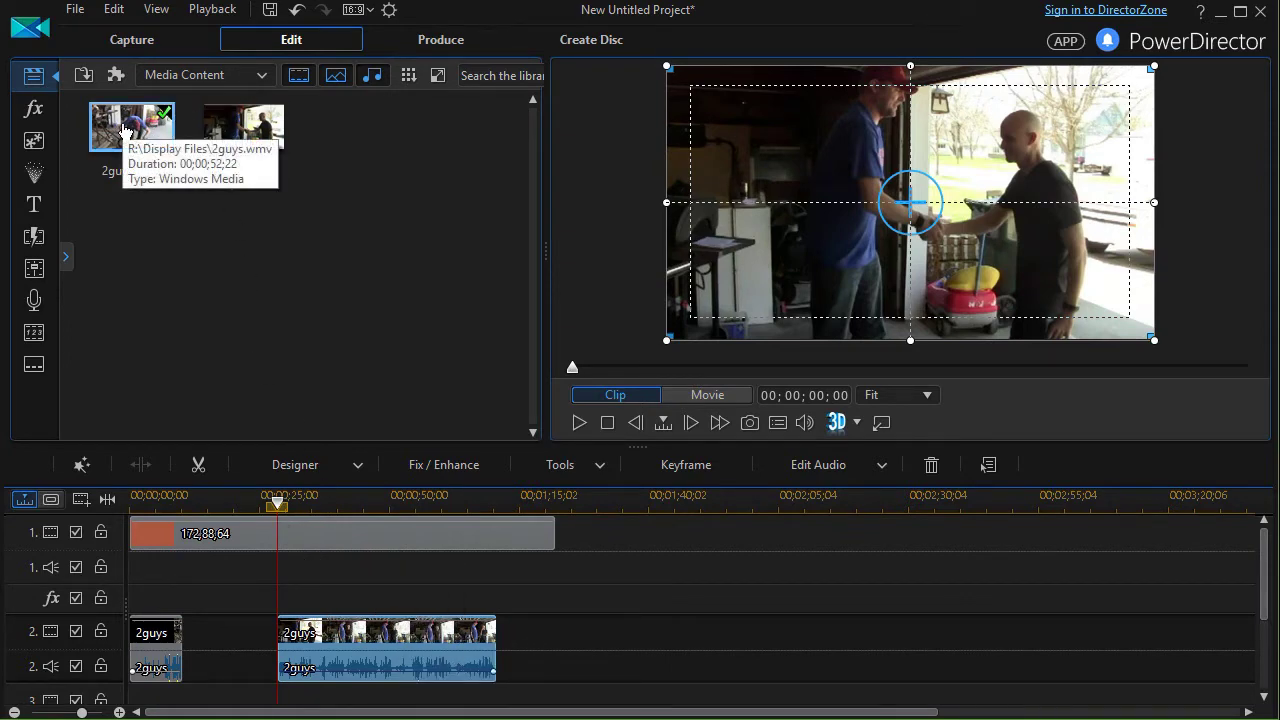
pyautogui.moveTo(123, 131); pyautogui.dragTo(157, 251)
# - Drop the Freeze1 still into the gap on track 2 after the first 2guys part
pyautogui.click(216, 152)
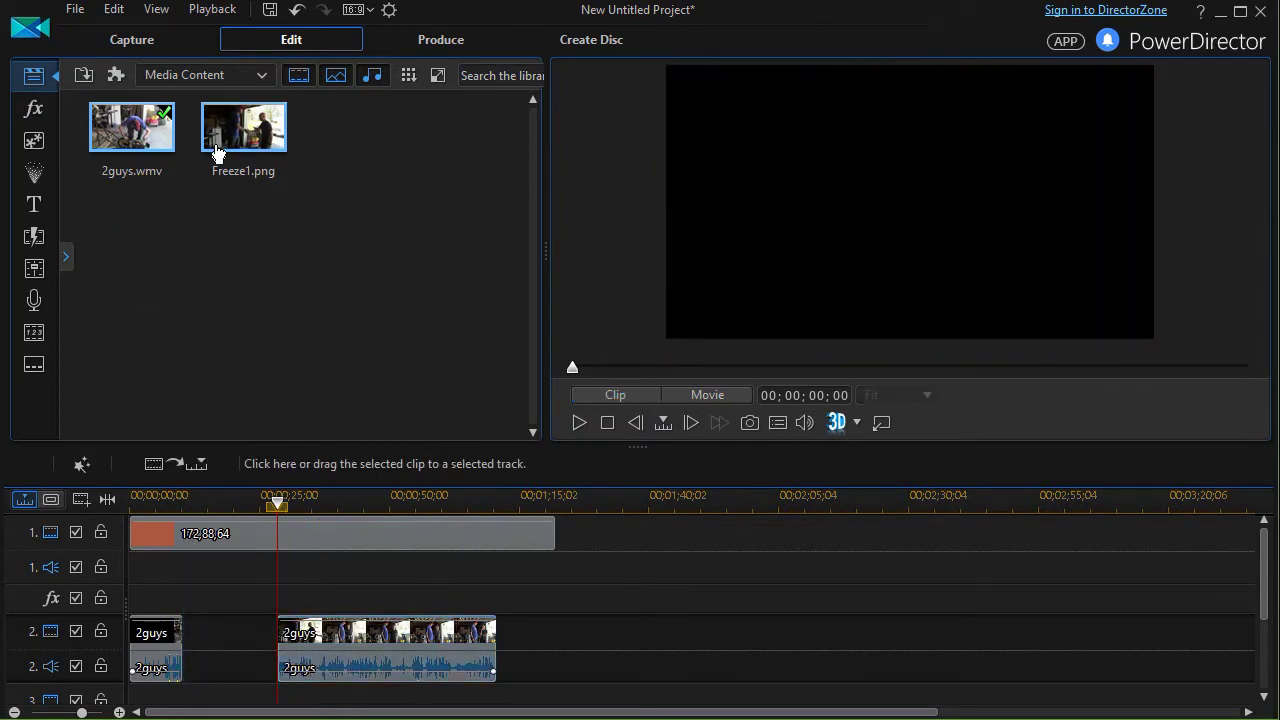
pyautogui.moveTo(229, 152); pyautogui.dragTo(197, 642)
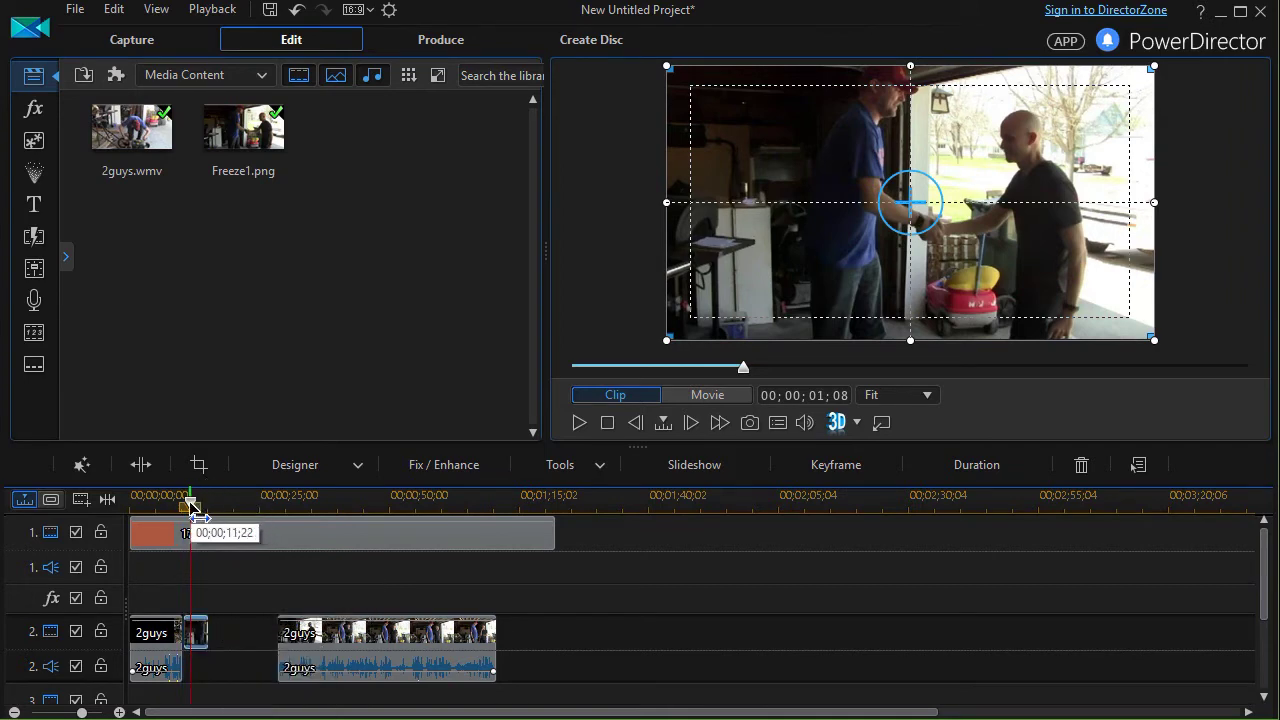
pyautogui.moveTo(192, 505); pyautogui.dragTo(240, 524)
pyautogui.click(230, 548)
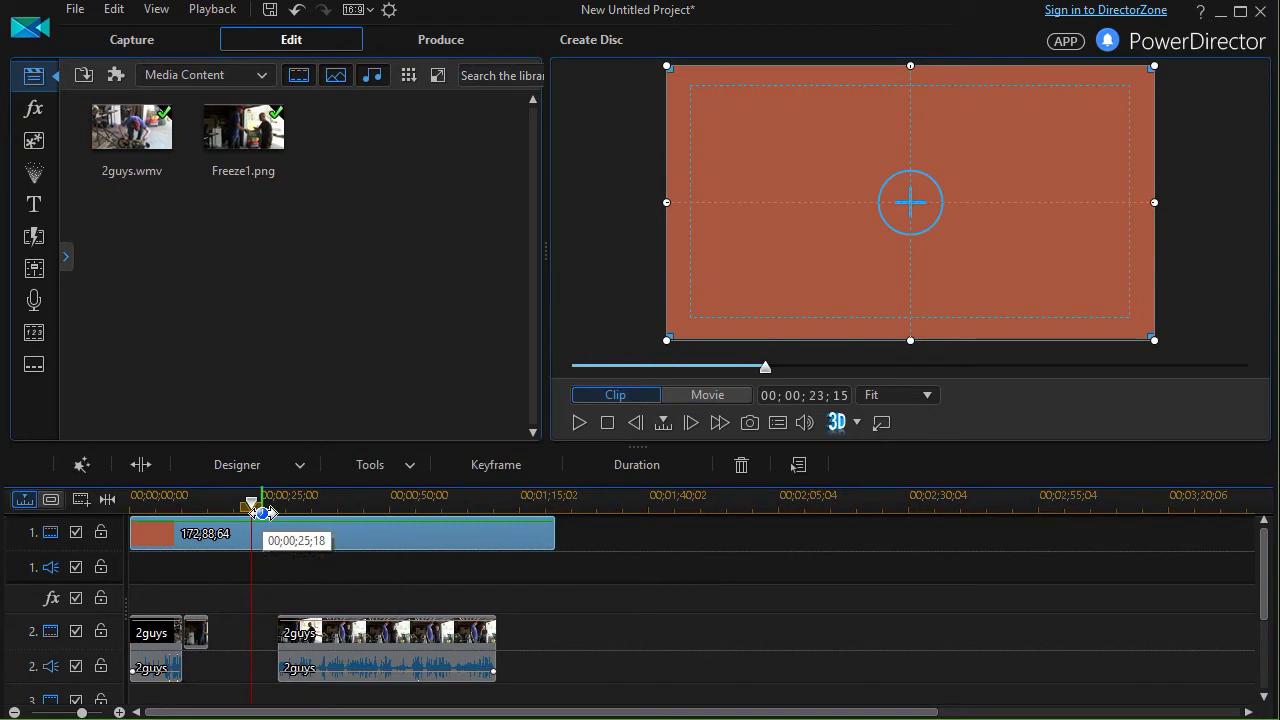
pyautogui.click(252, 506)
pyautogui.moveTo(252, 506); pyautogui.dragTo(177, 550)
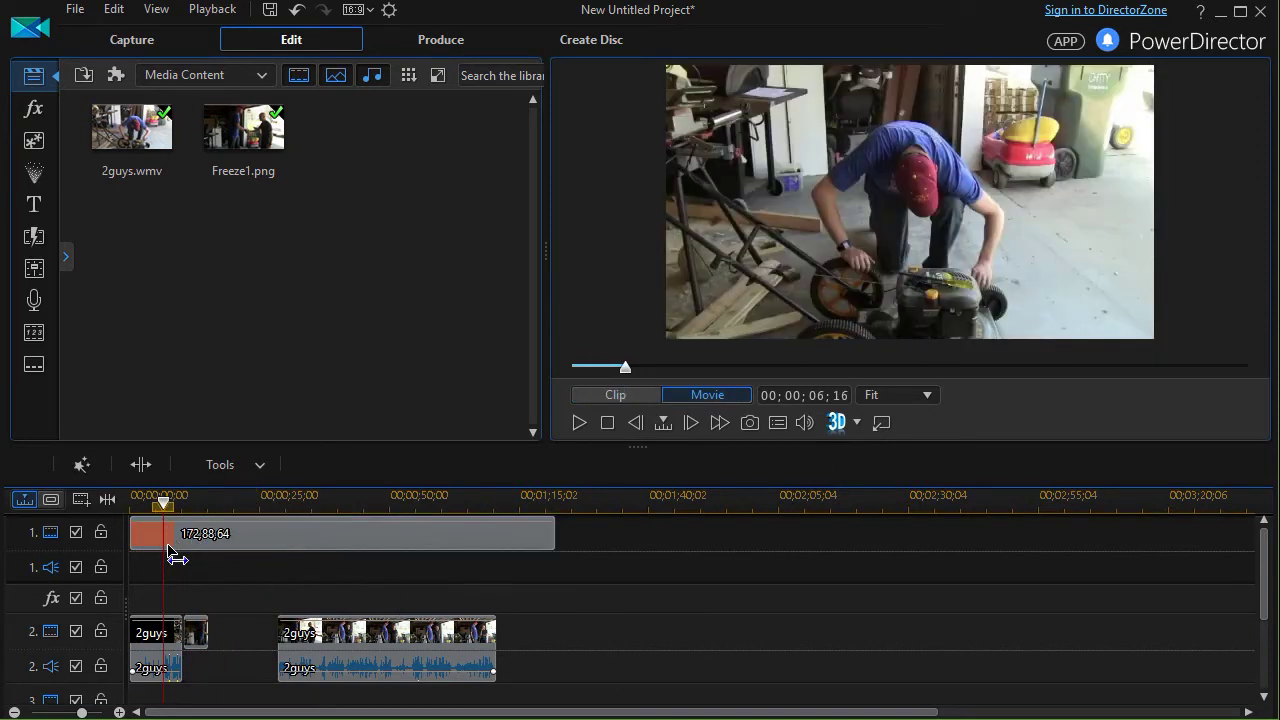
pyautogui.click(177, 545)
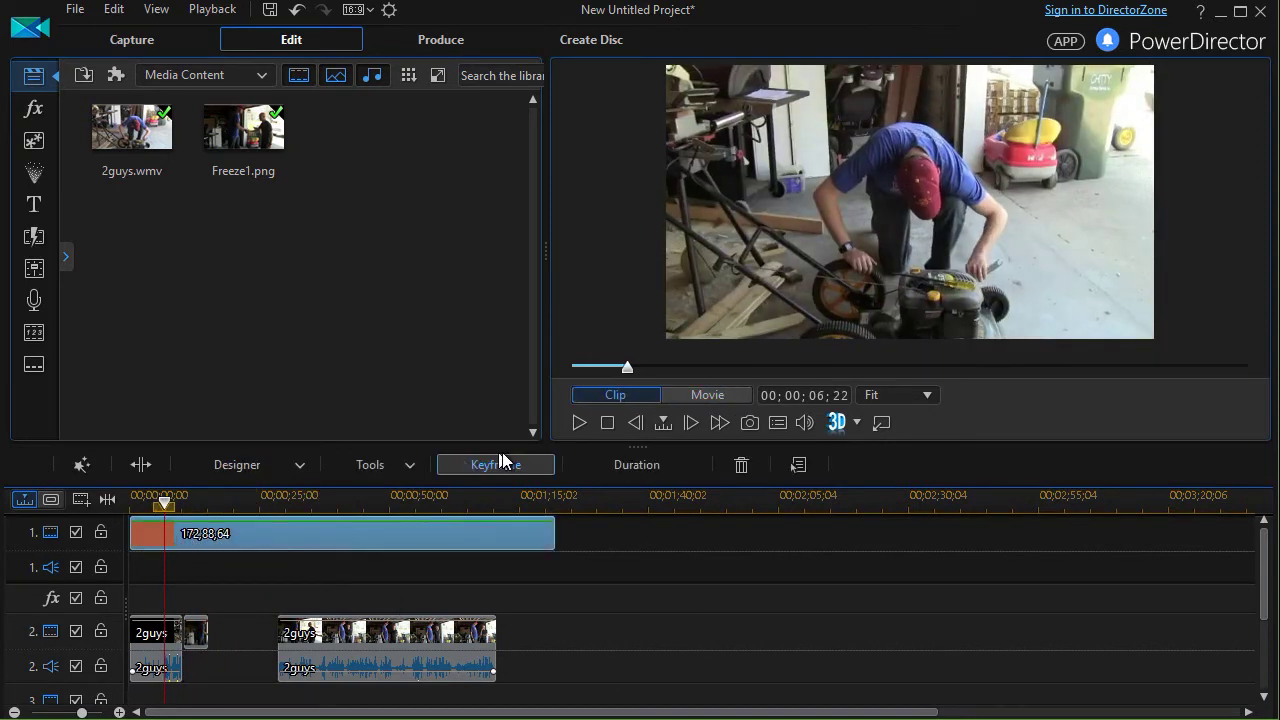
# - Preview the freeze frame to about 15 seconds and pull the remaining 2guys footage behind the still
pyautogui.click(580, 423)
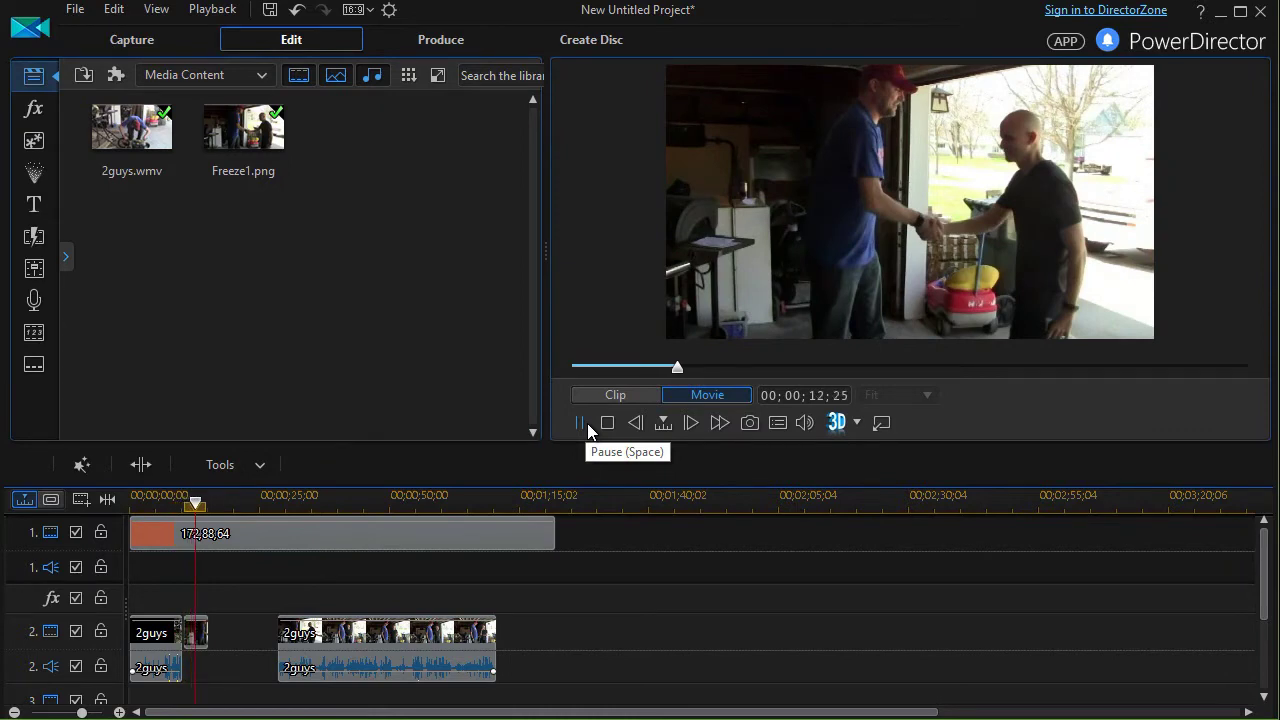
pyautogui.click(584, 424)
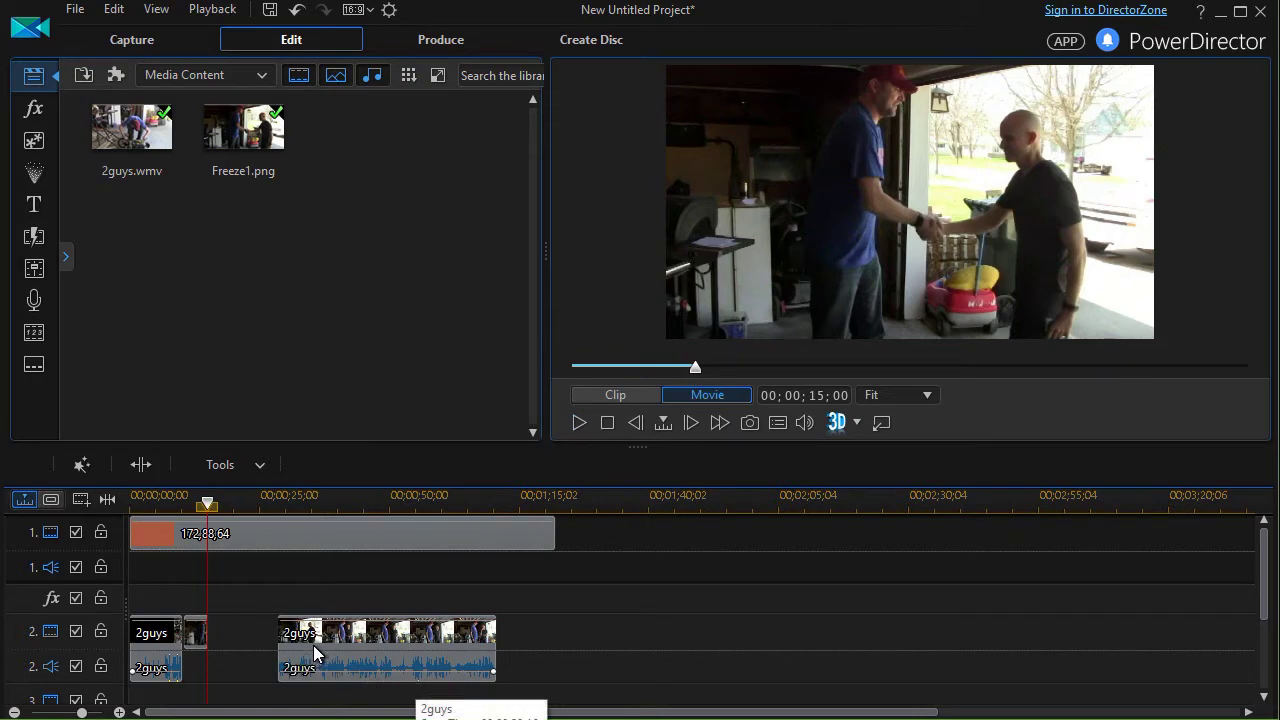
pyautogui.moveTo(313, 645); pyautogui.dragTo(254, 670)
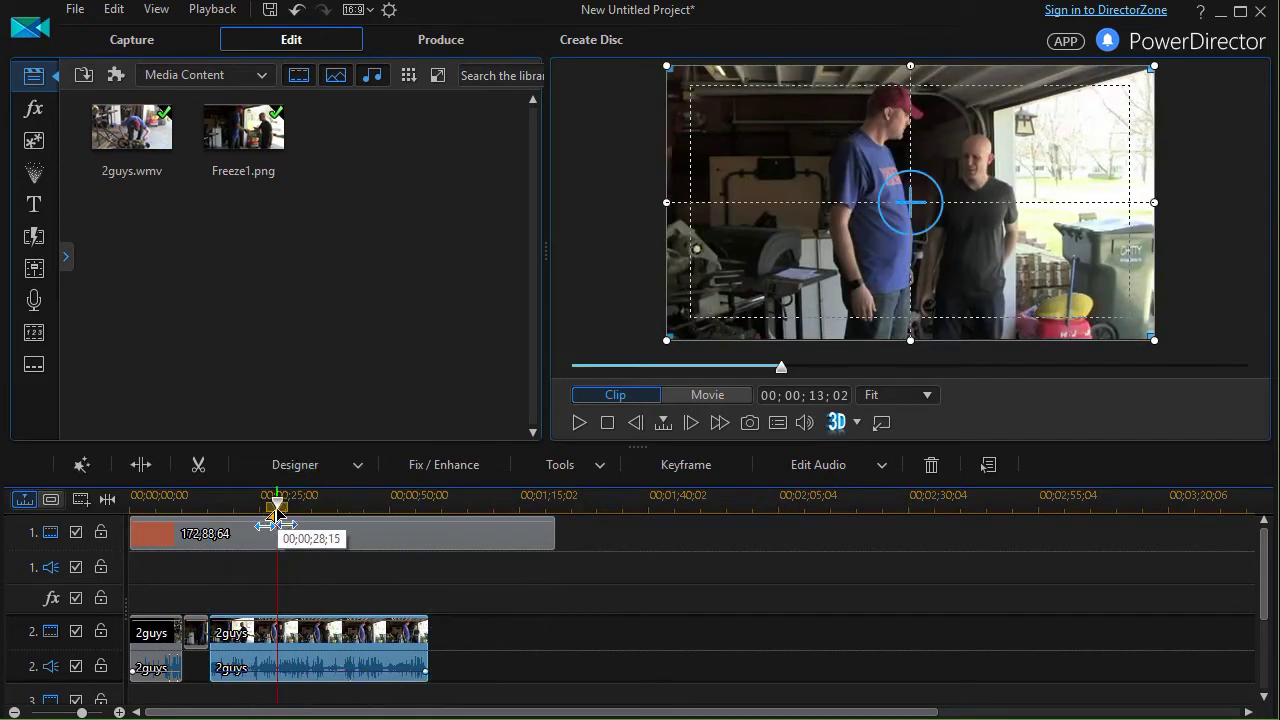
# - Play the second track from about 17 seconds and pause at 00;00;25;06
pyautogui.moveTo(274, 503); pyautogui.dragTo(226, 563)
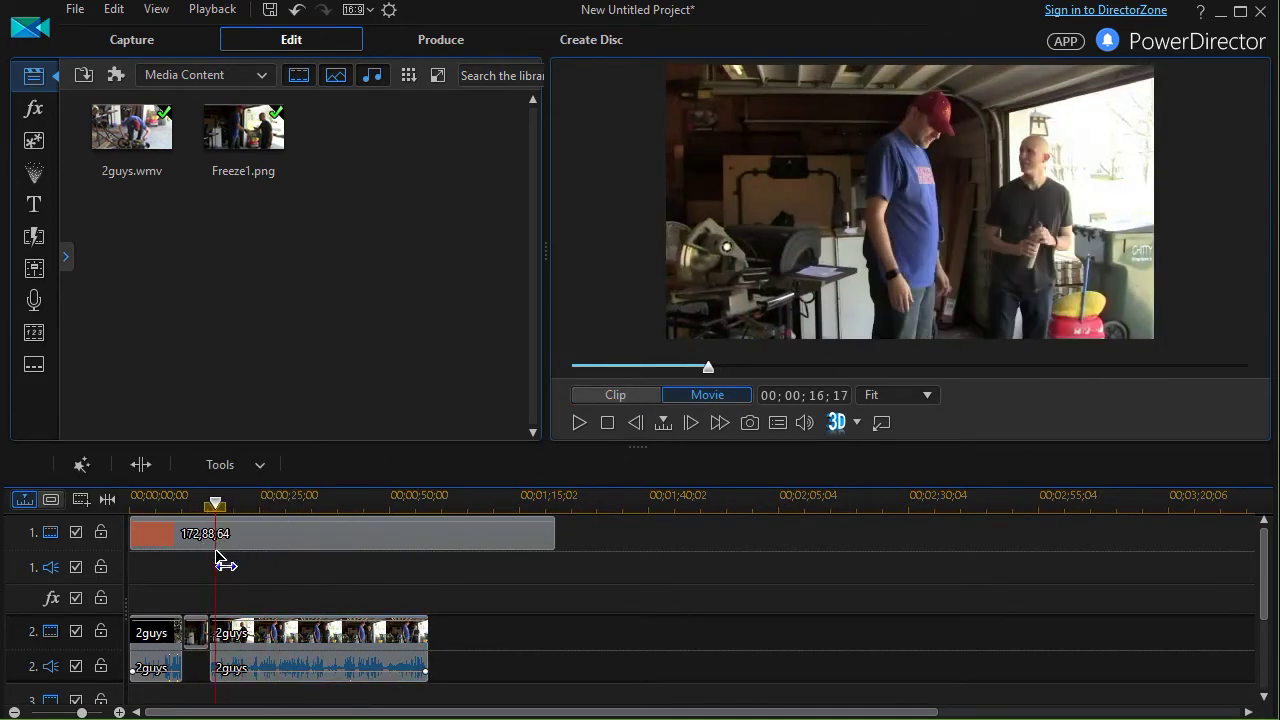
pyautogui.click(228, 645)
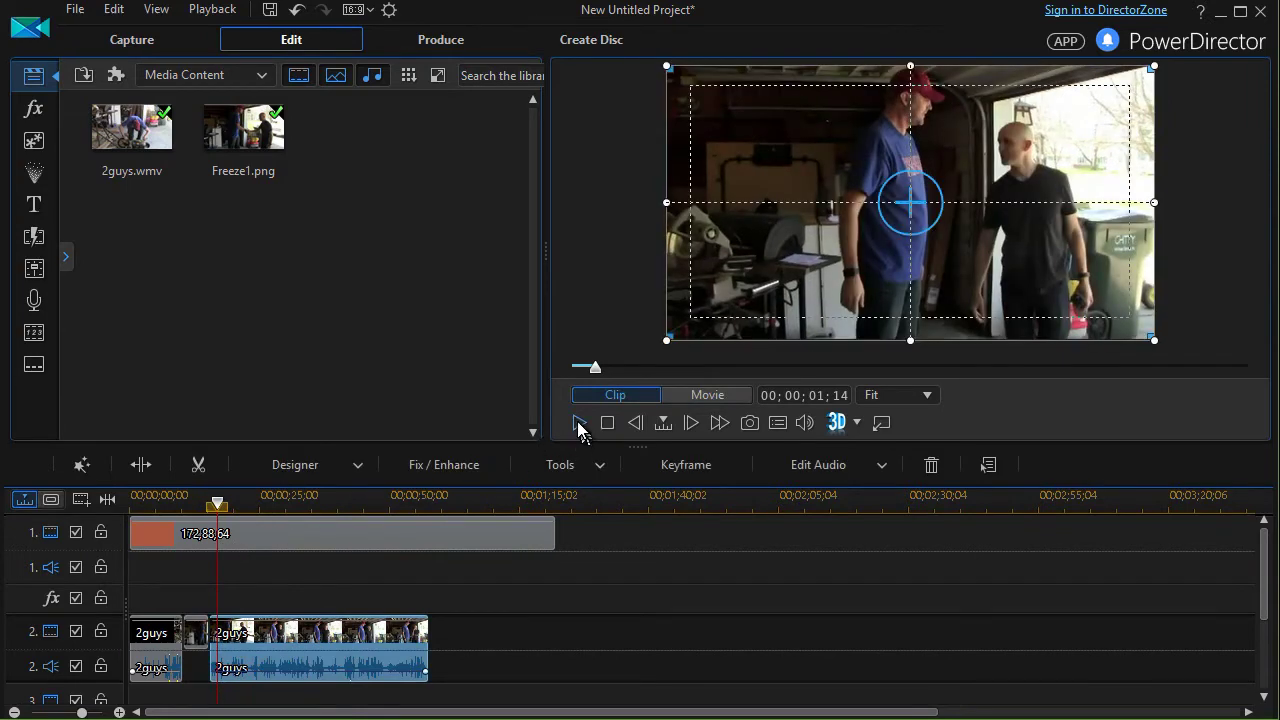
pyautogui.click(578, 422)
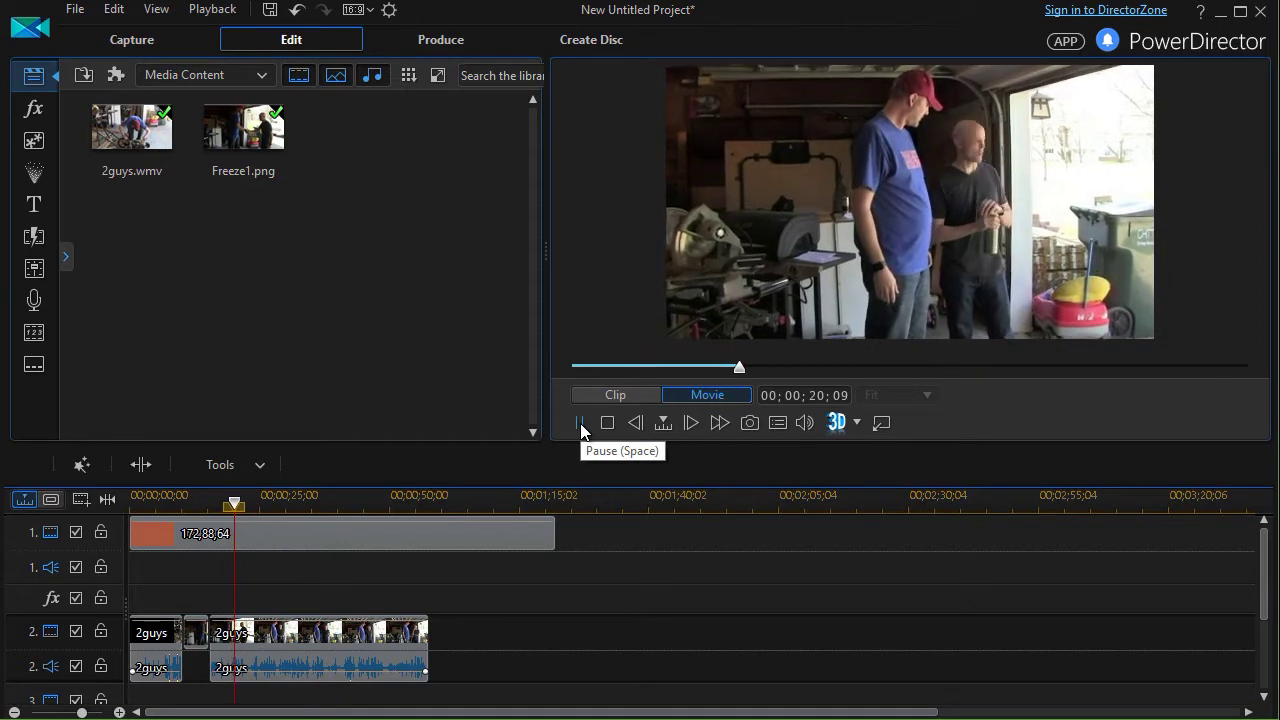
pyautogui.click(580, 423)
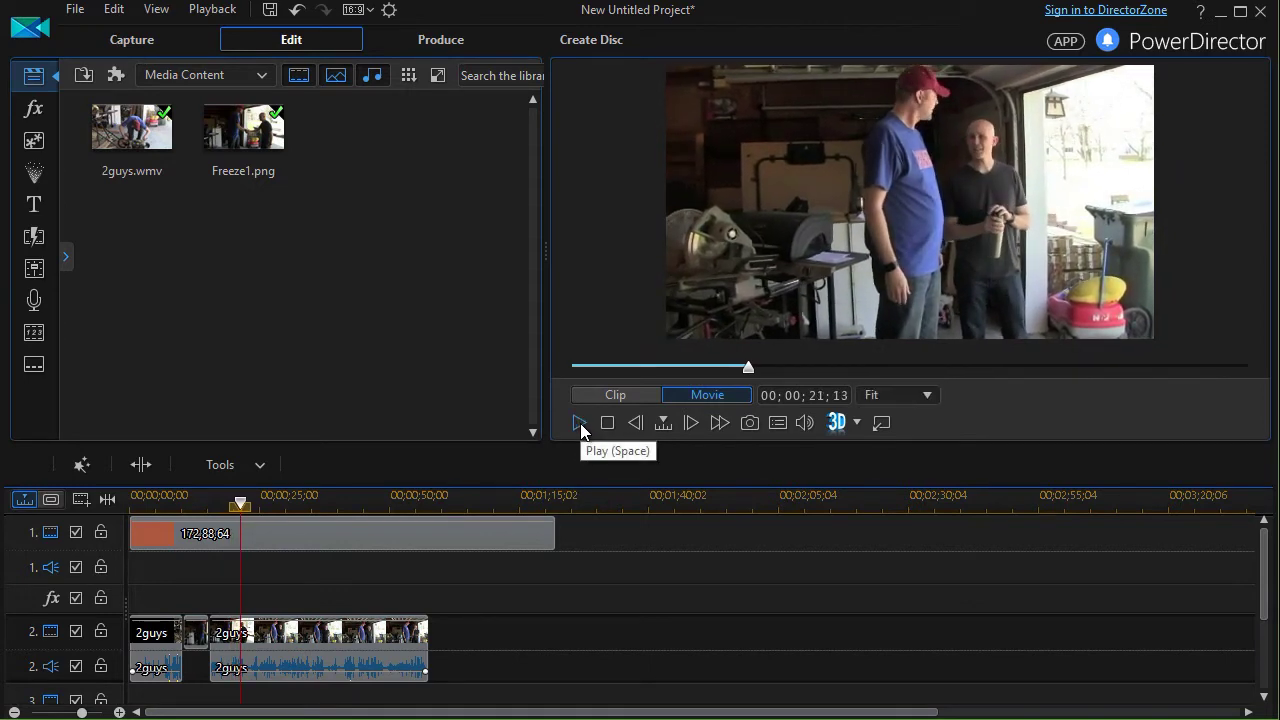
pyautogui.click(580, 423)
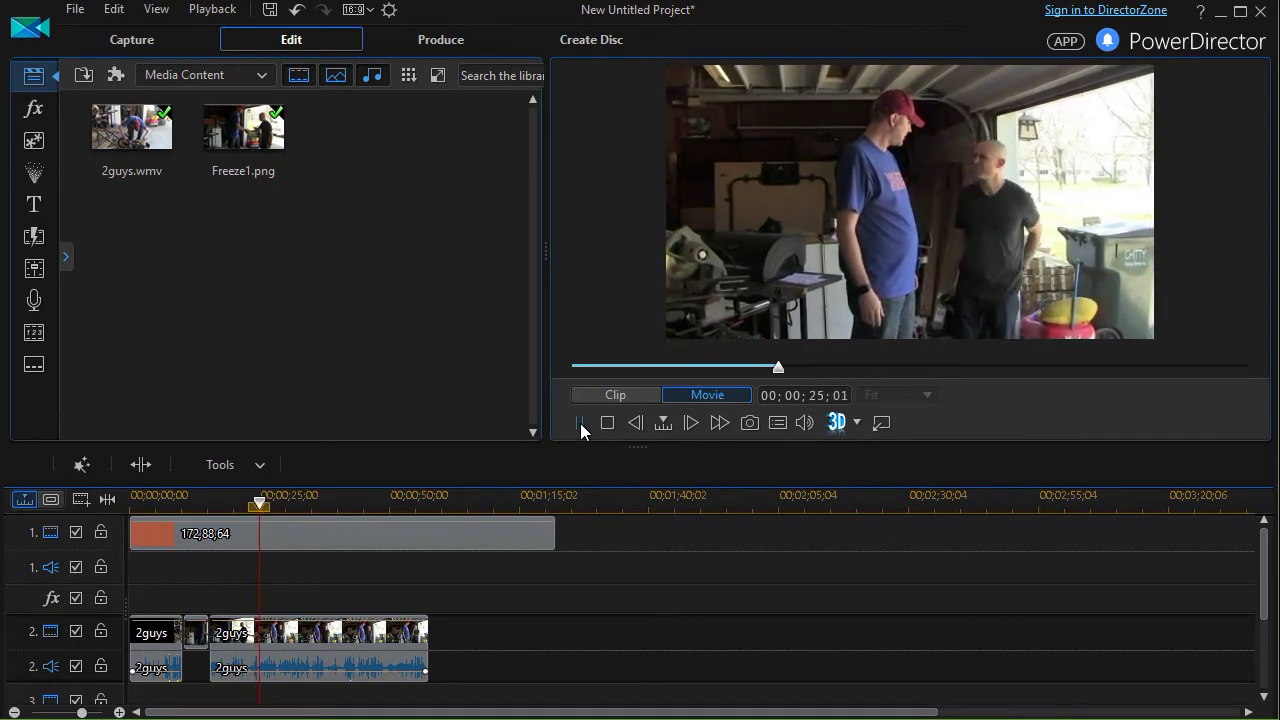
pyautogui.click(580, 423)
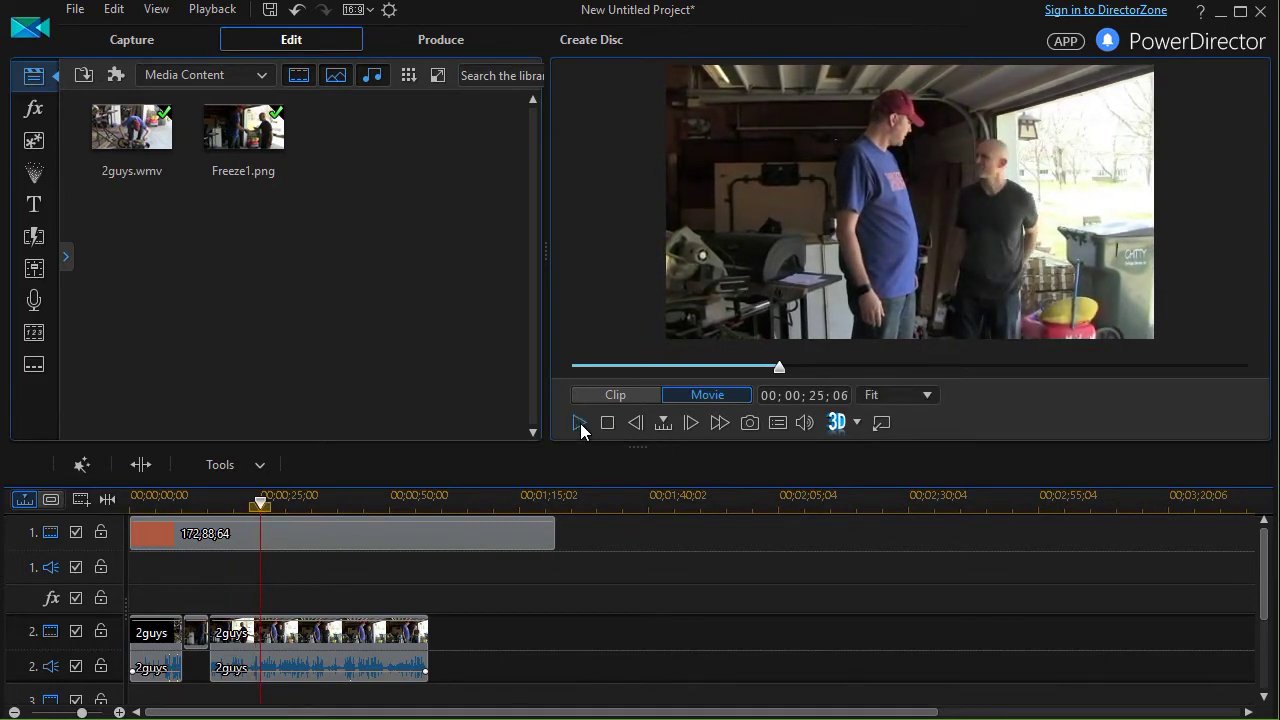
# - Capture the frame at 00;00;25;06 as Freeze2.png
pyautogui.click(751, 423)
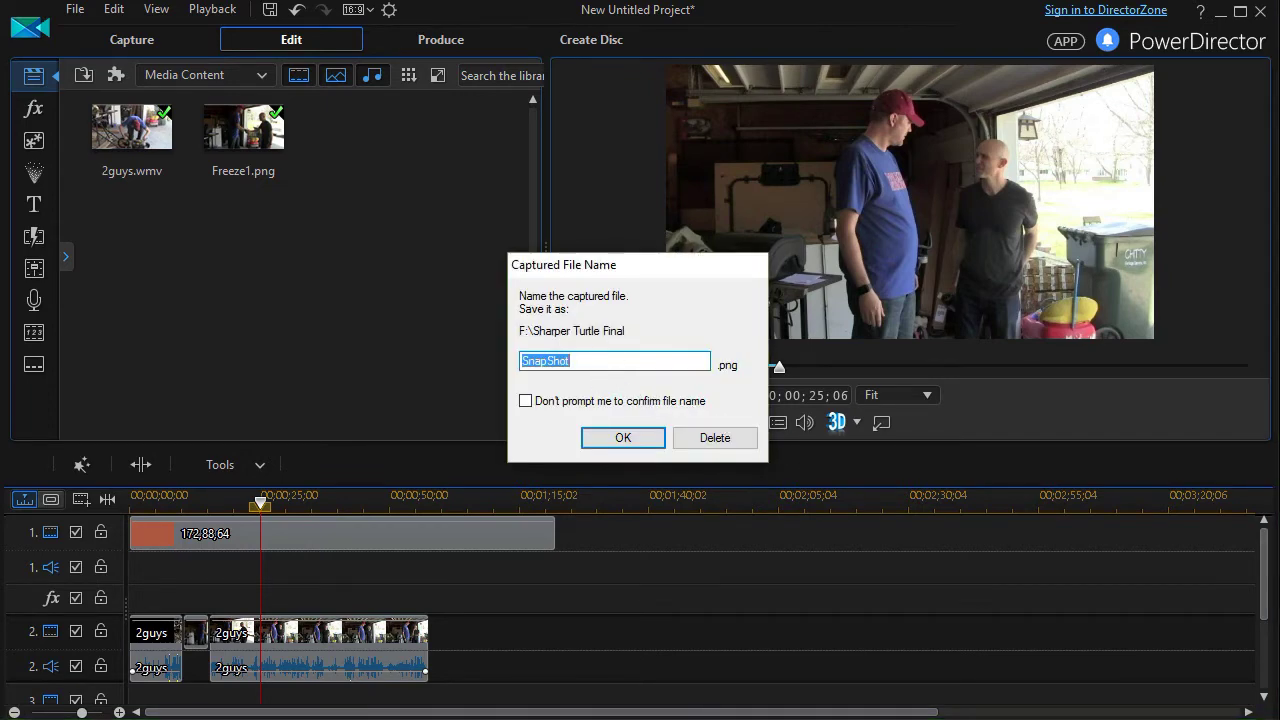
pyautogui.write('Freeze2')
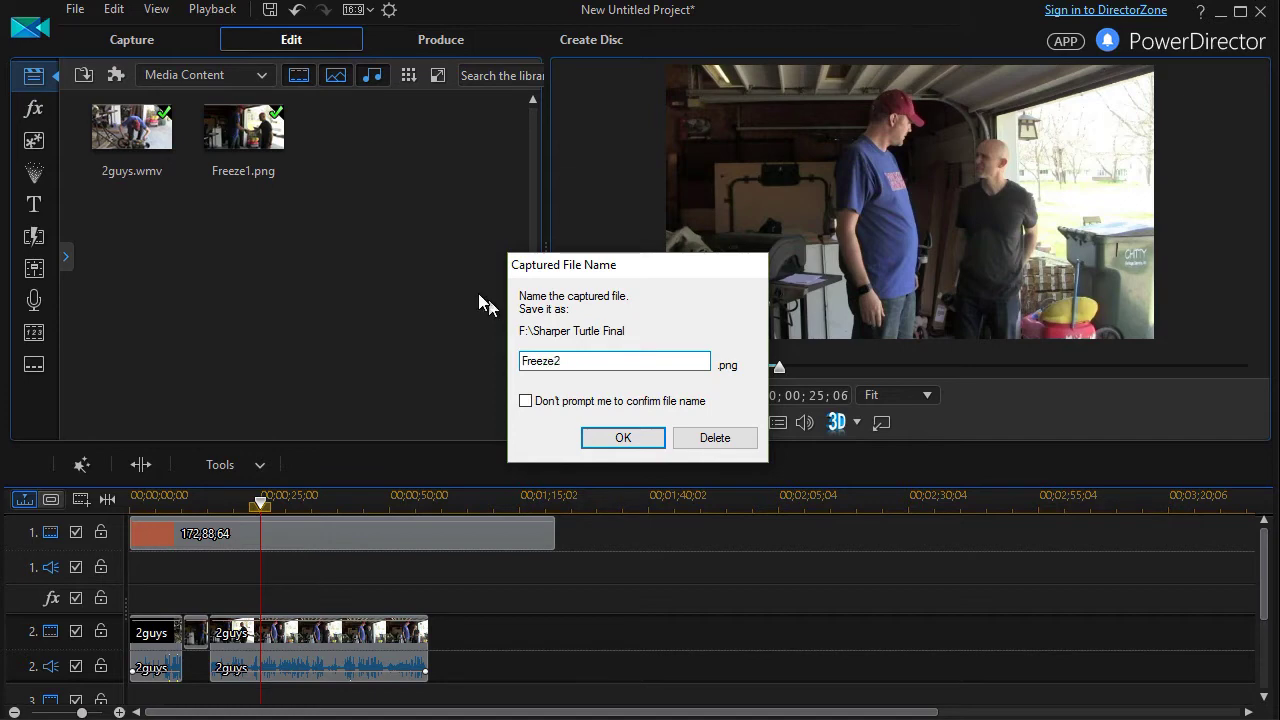
pyautogui.click(624, 439)
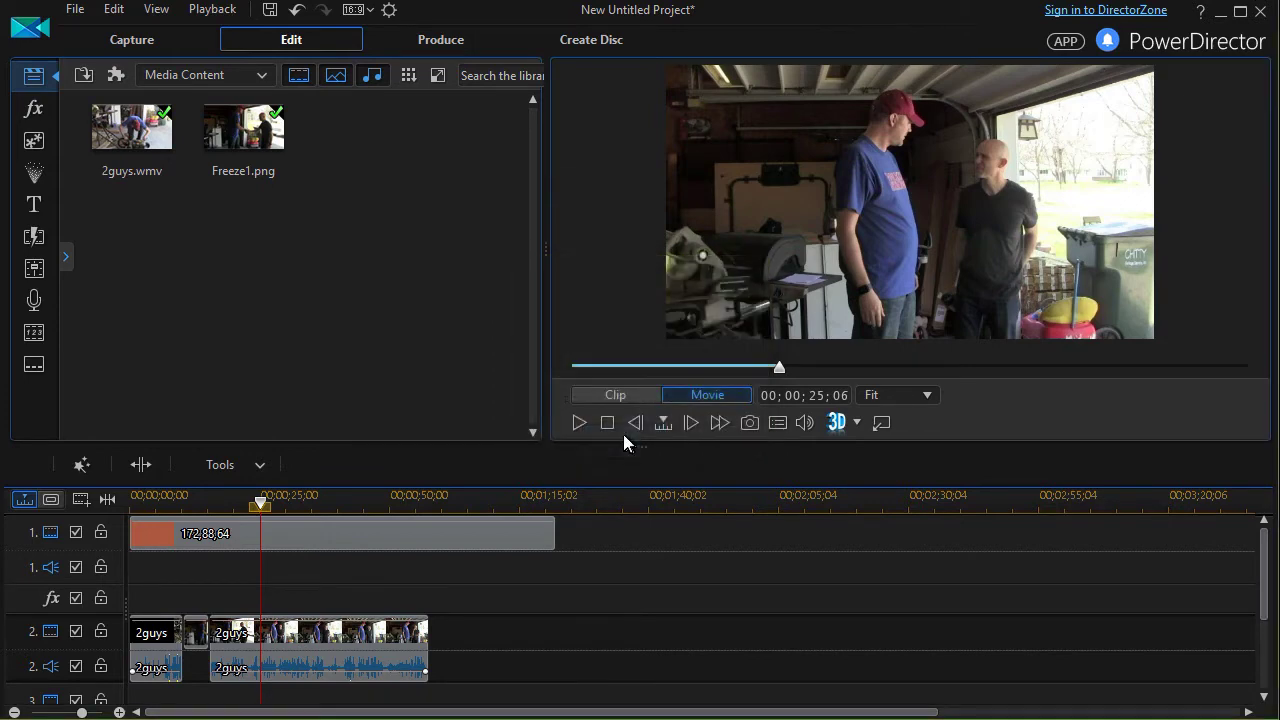
# - Split the 2guys clip at the playhead and move its second half to about 00;00;56
pyautogui.click(323, 652)
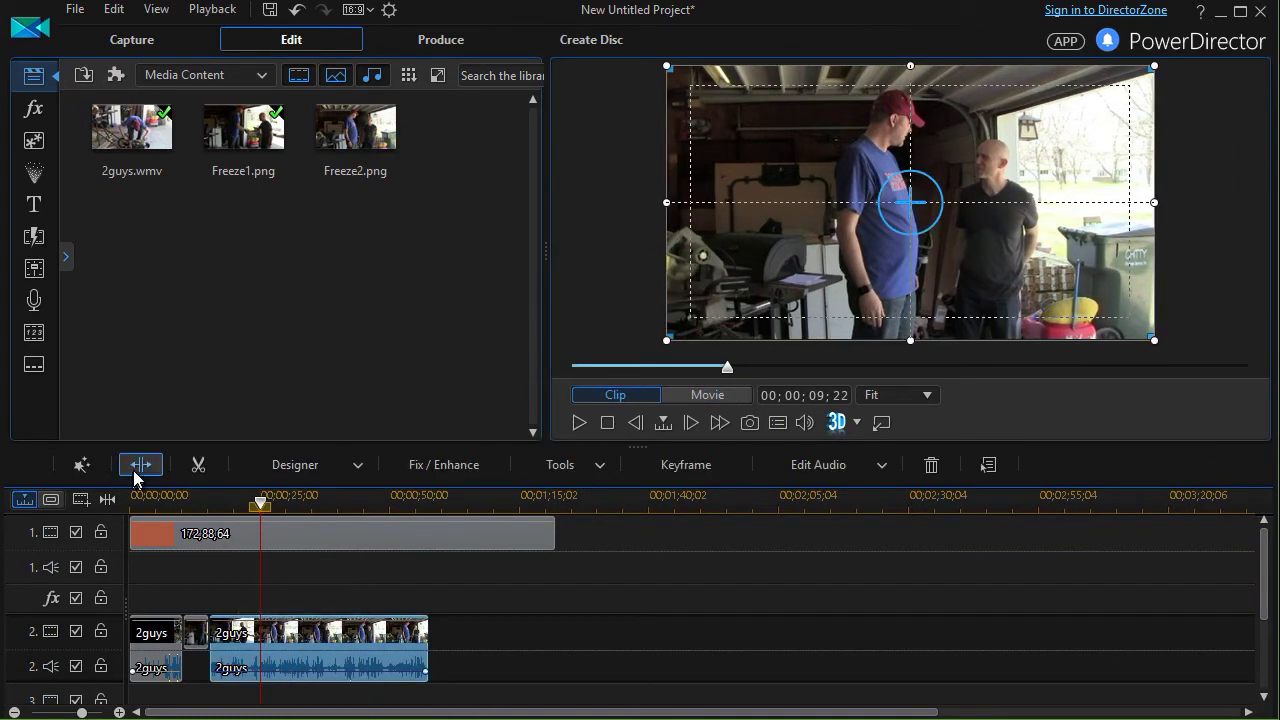
pyautogui.click(318, 565)
pyautogui.moveTo(318, 655); pyautogui.dragTo(533, 658)
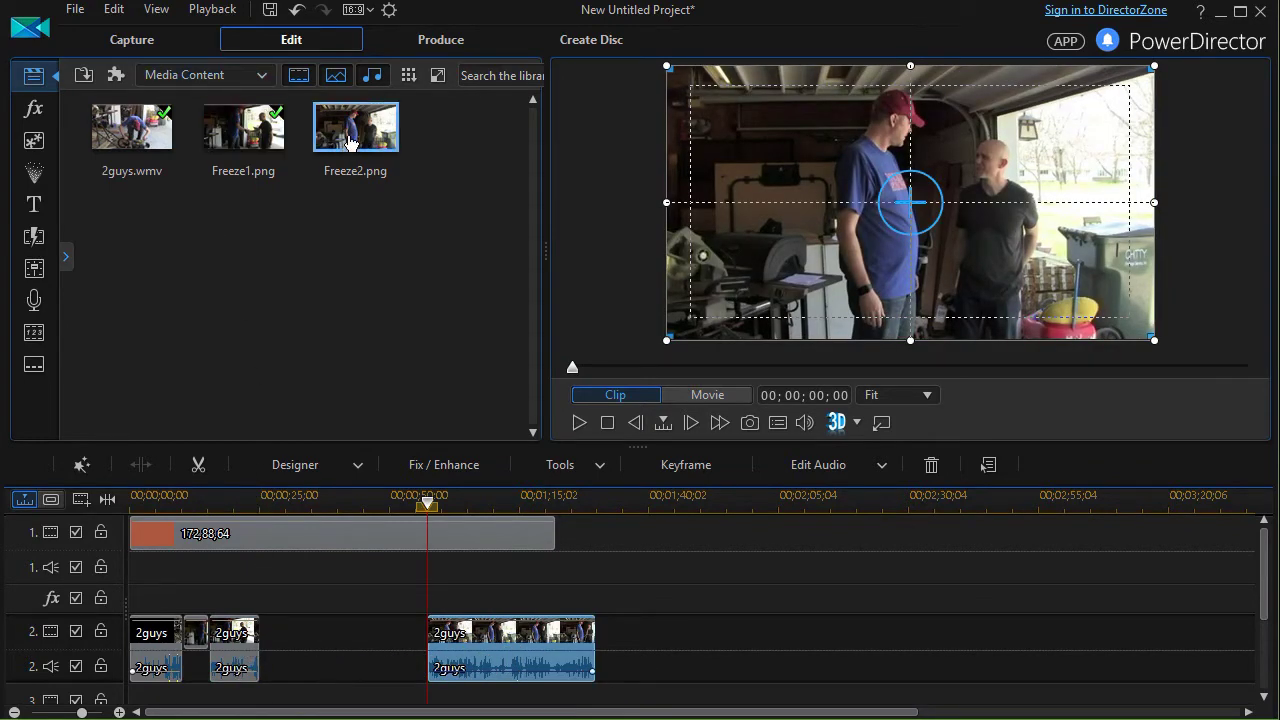
# - Insert the Freeze2 still at 00;00;25;06 on track 2 and play it back
pyautogui.moveTo(349, 143); pyautogui.dragTo(283, 555)
pyautogui.moveTo(277, 638)
pyautogui.mouseDown()
pyautogui.moveTo(236, 642)
pyautogui.moveTo(265, 649)
pyautogui.mouseUp()
pyautogui.click(262, 505)
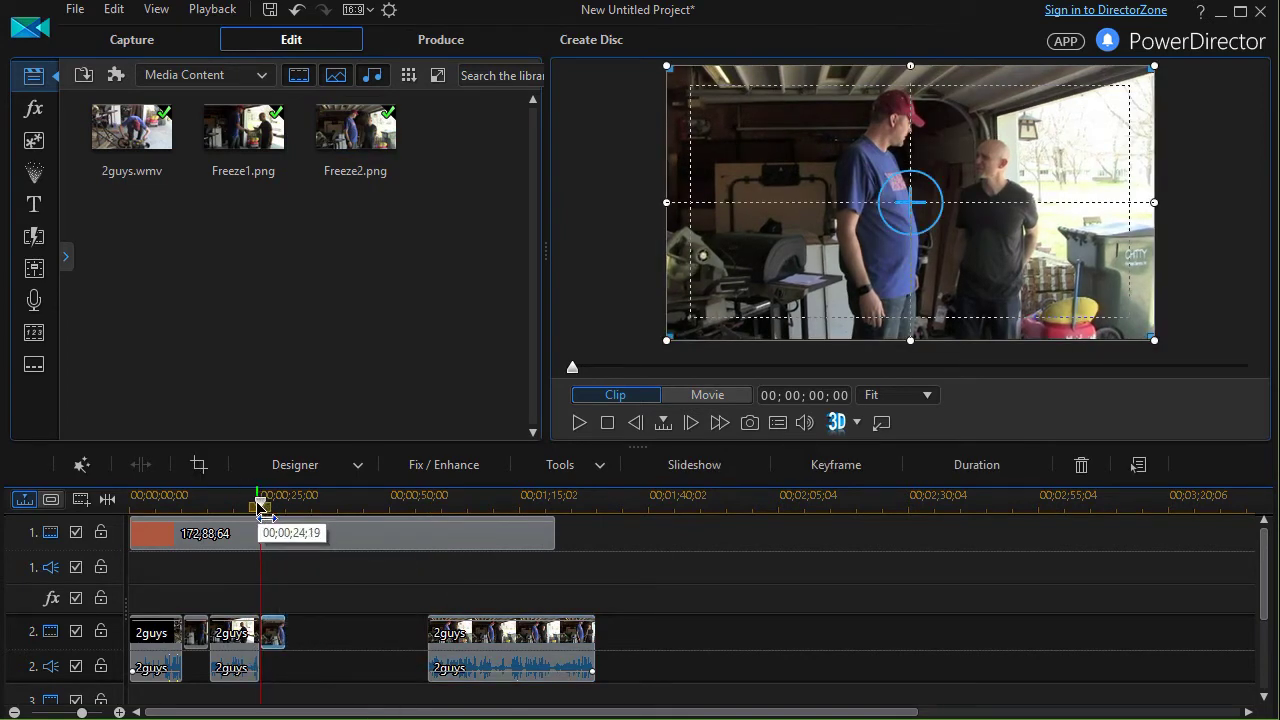
pyautogui.moveTo(262, 508); pyautogui.dragTo(242, 508)
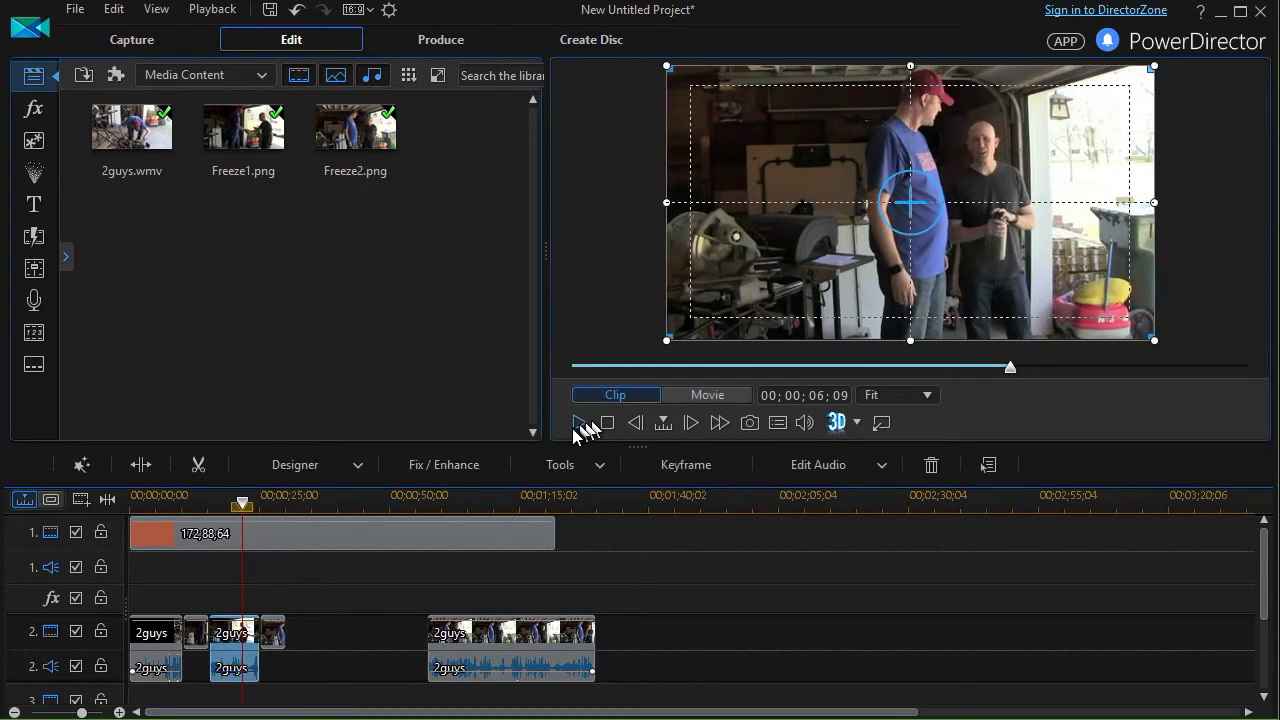
pyautogui.click(576, 424)
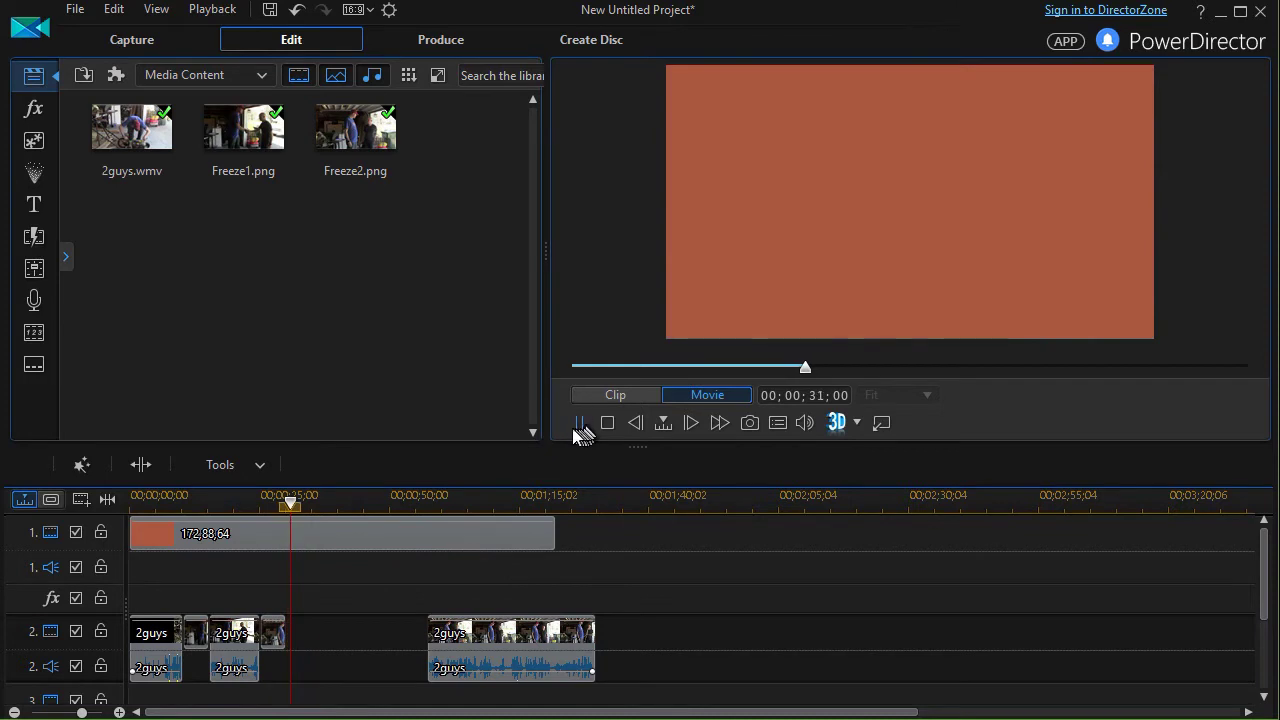
# - Lengthen the Freeze2 still to about 17 seconds and preview it
pyautogui.click(278, 634)
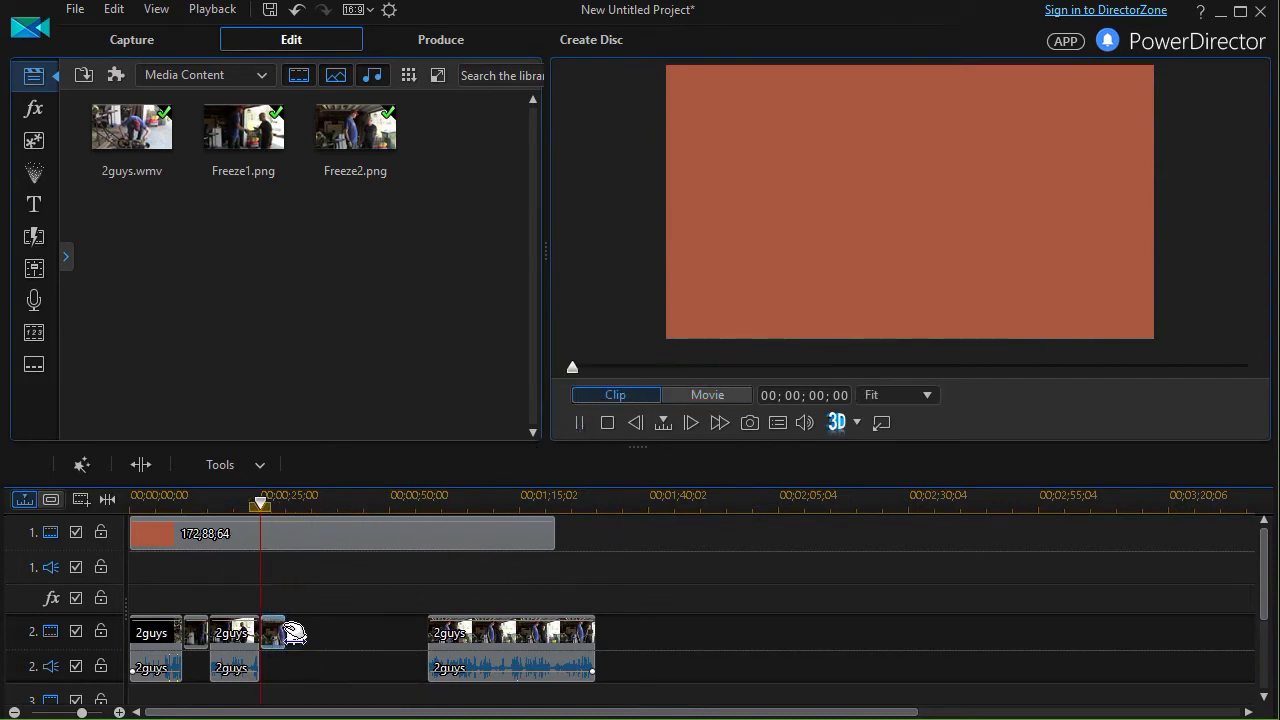
pyautogui.moveTo(284, 634); pyautogui.dragTo(348, 634)
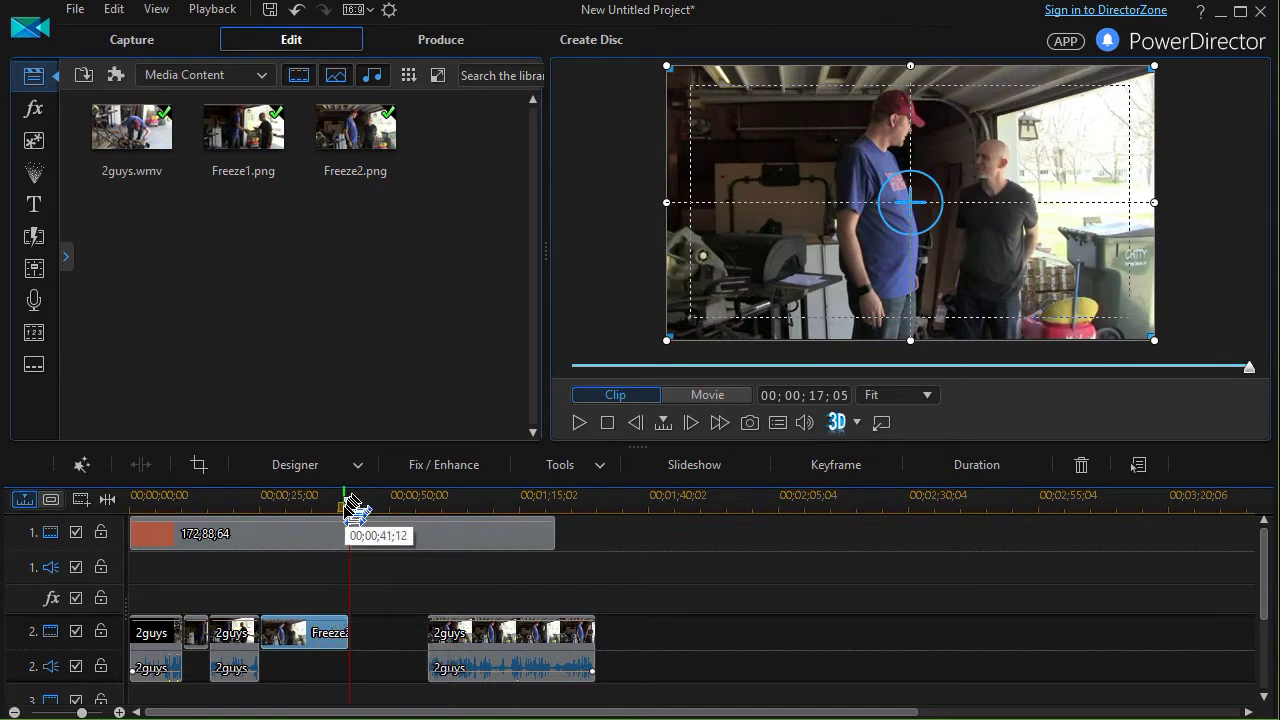
pyautogui.moveTo(350, 505); pyautogui.dragTo(305, 534)
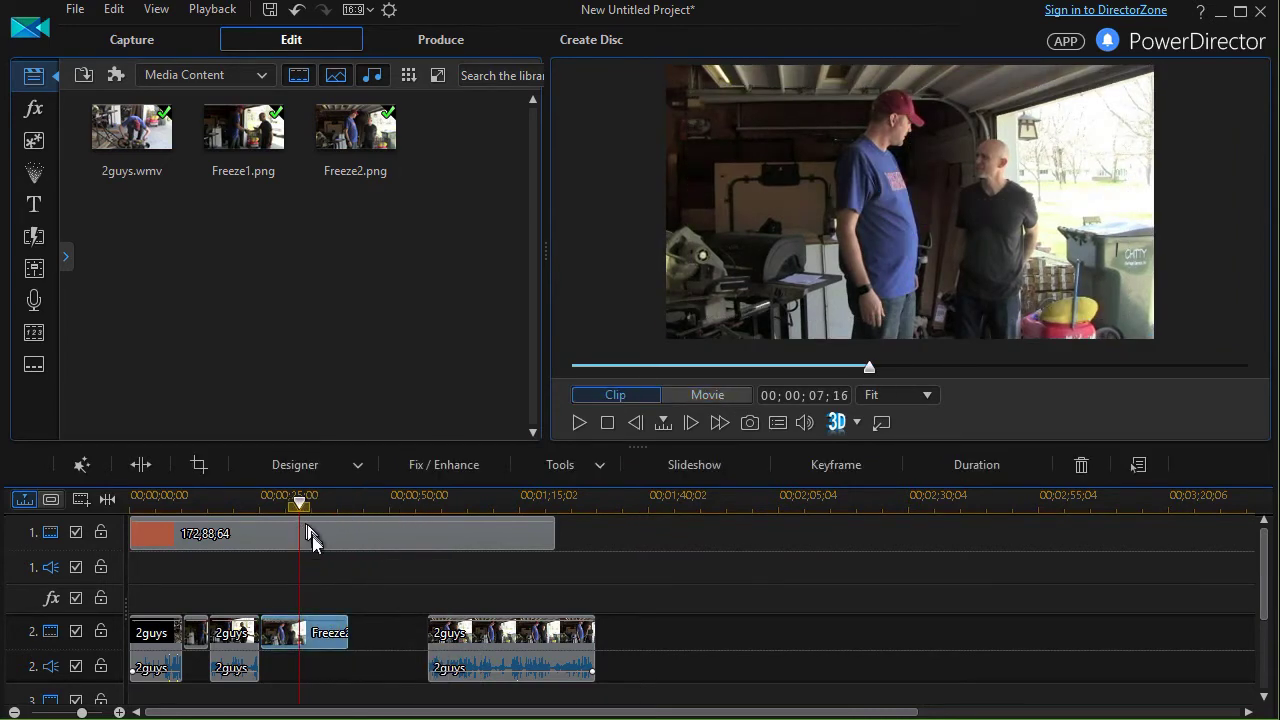
pyautogui.click(578, 423)
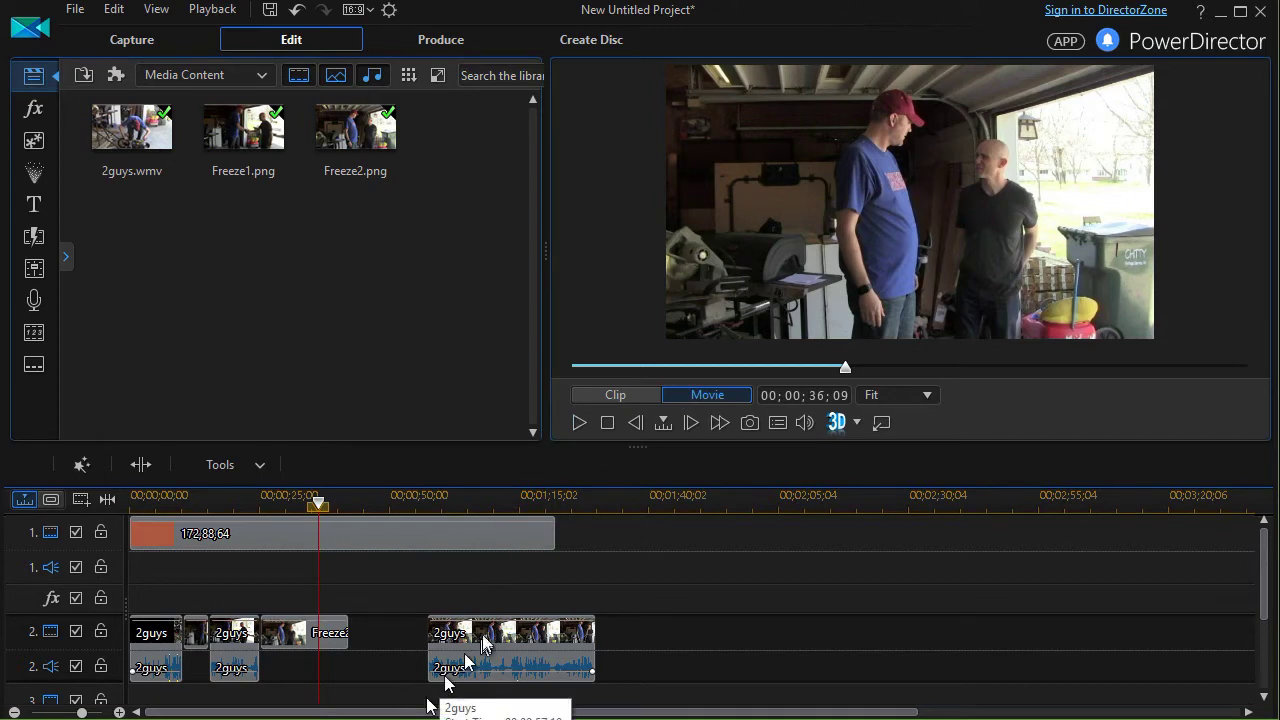
# - Move the last 2guys clip left directly against Freeze2 and play the sequence
pyautogui.moveTo(470, 645); pyautogui.dragTo(392, 668)
pyautogui.moveTo(434, 503); pyautogui.dragTo(346, 537)
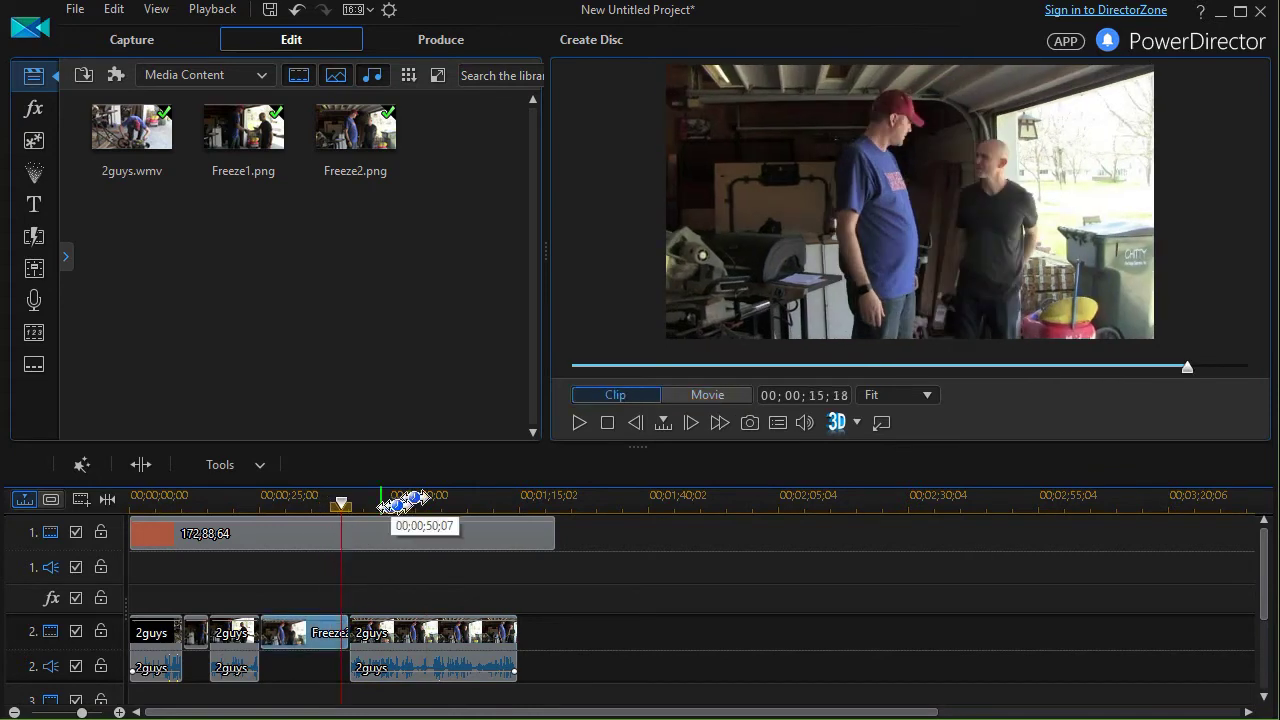
pyautogui.click(580, 423)
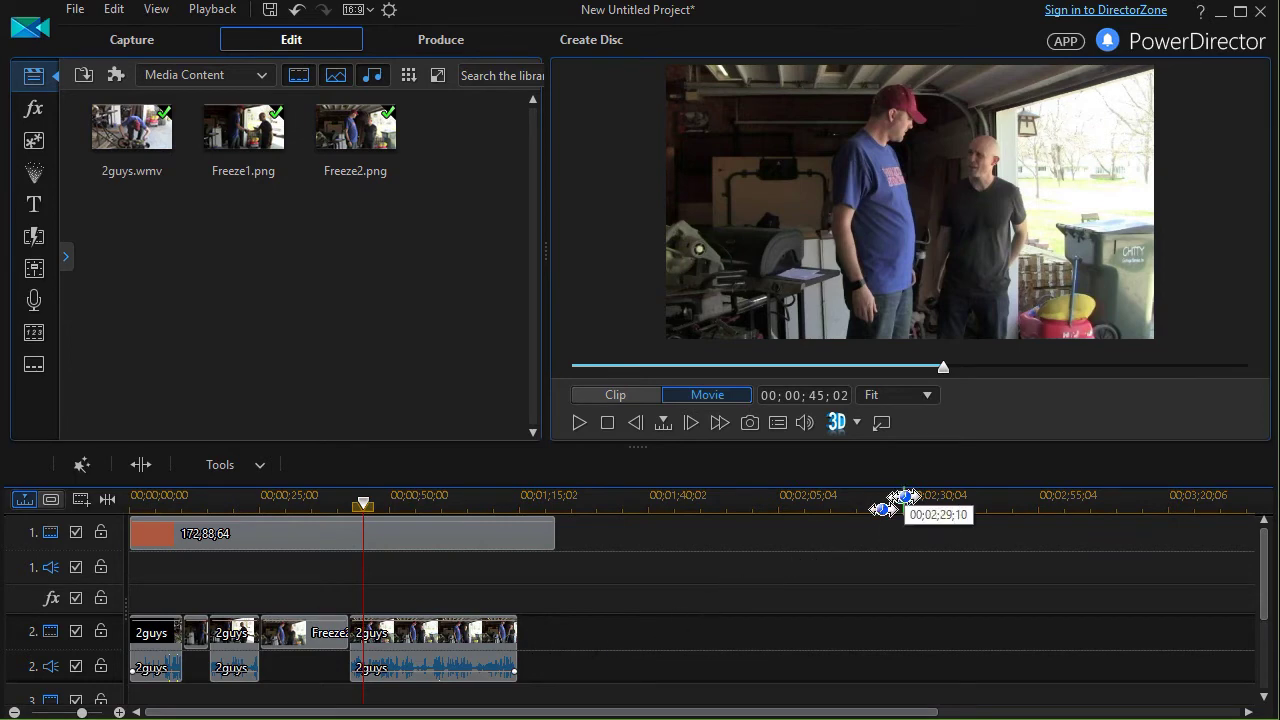
pyautogui.click(148, 660)
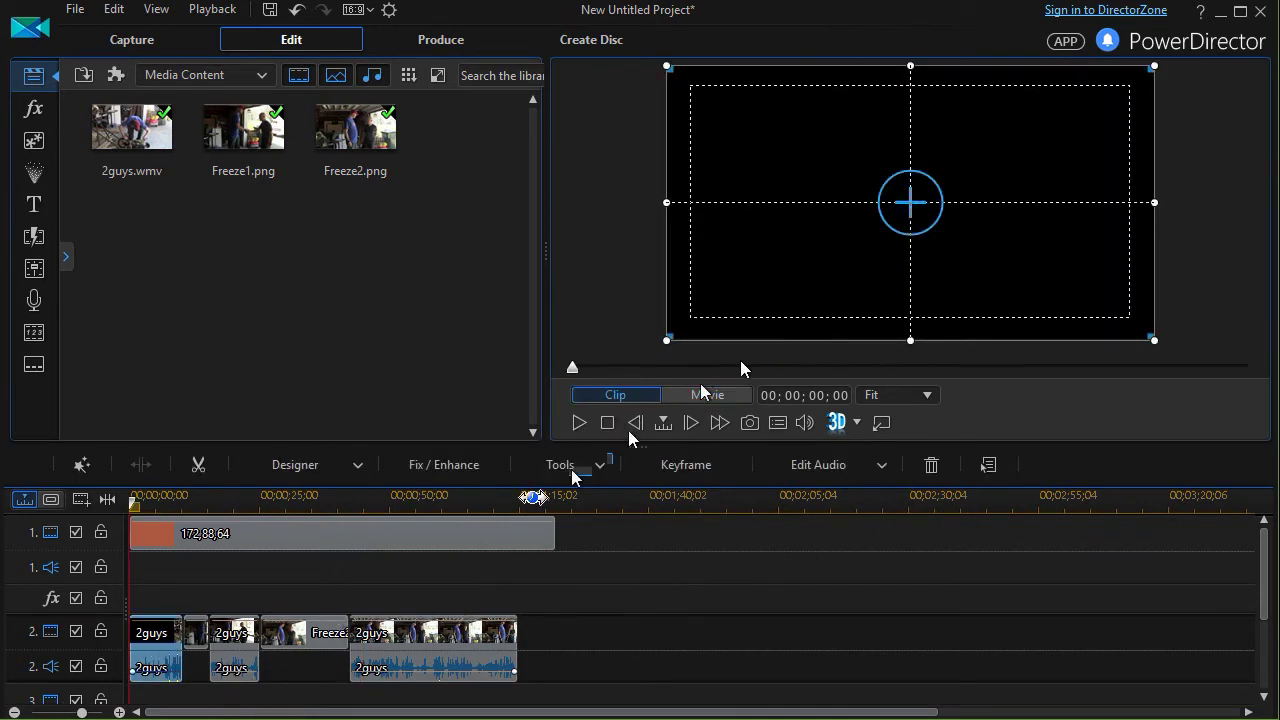
# - Shrink the first 2guys clip and the Freeze1 still into the lower-left quarter
pyautogui.click(145, 502)
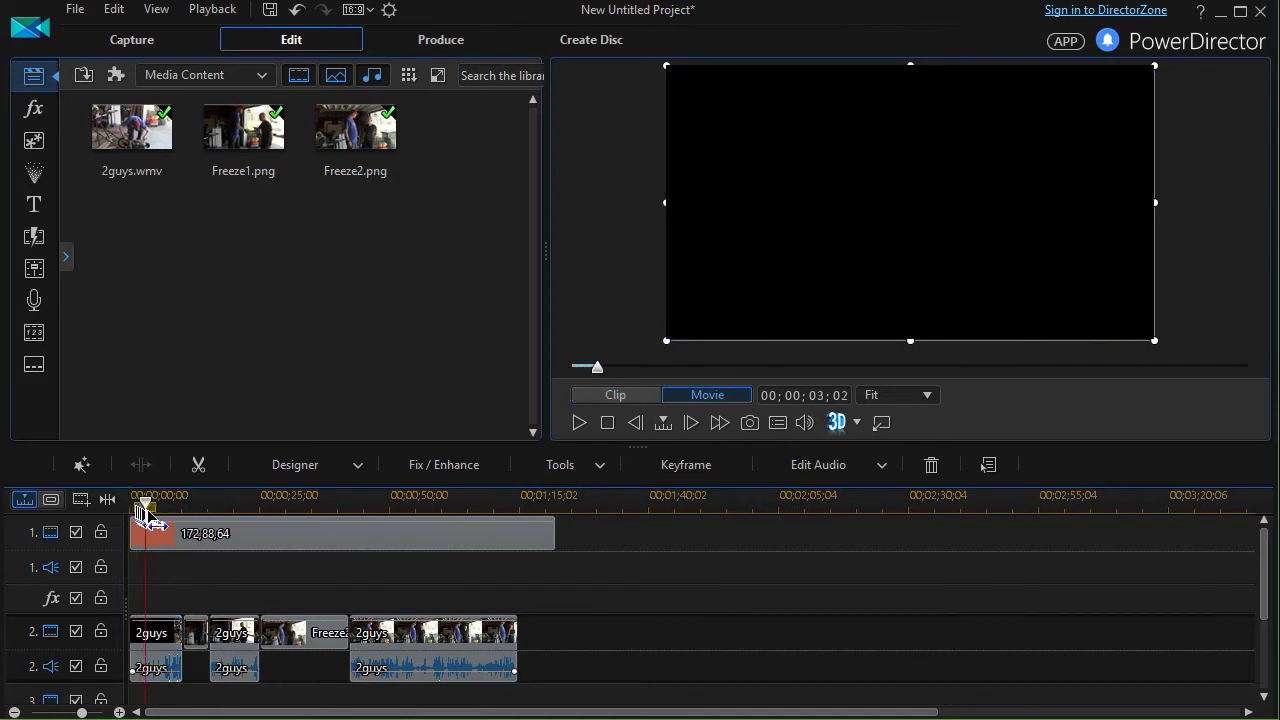
pyautogui.click(155, 645)
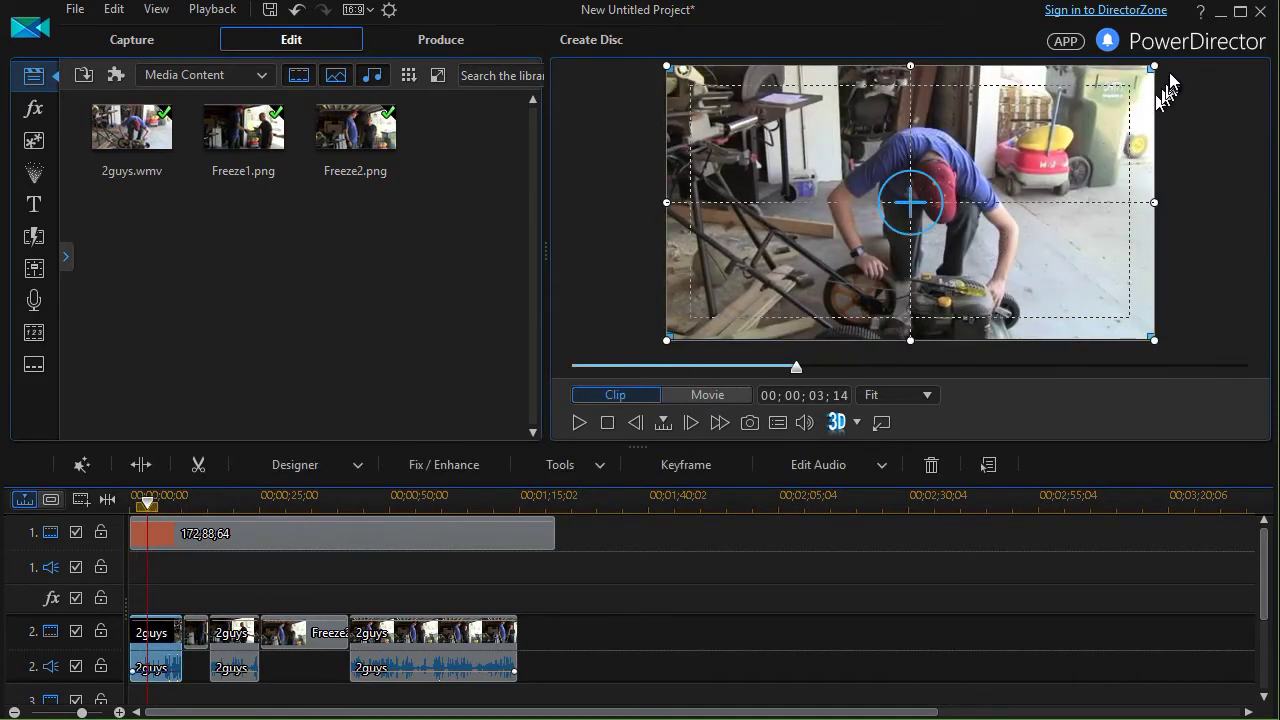
pyautogui.moveTo(1154, 66); pyautogui.dragTo(916, 200)
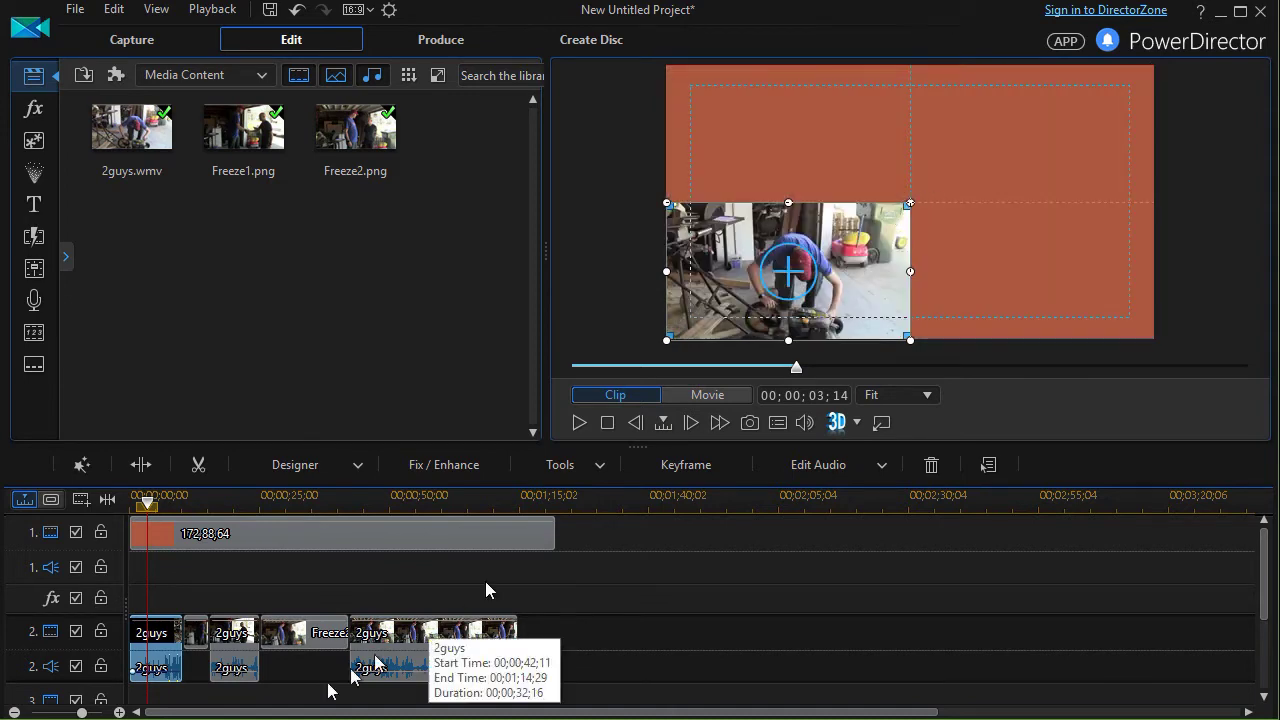
pyautogui.click(195, 632)
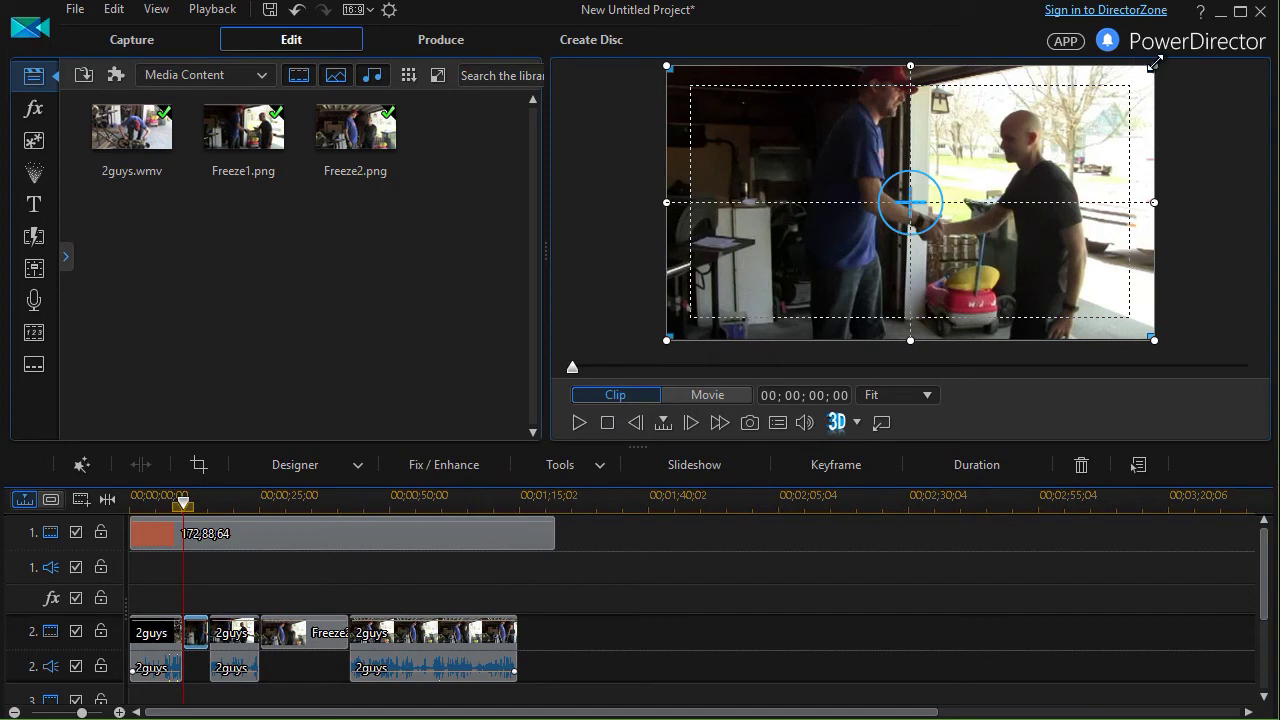
pyautogui.moveTo(1151, 65); pyautogui.dragTo(907, 204)
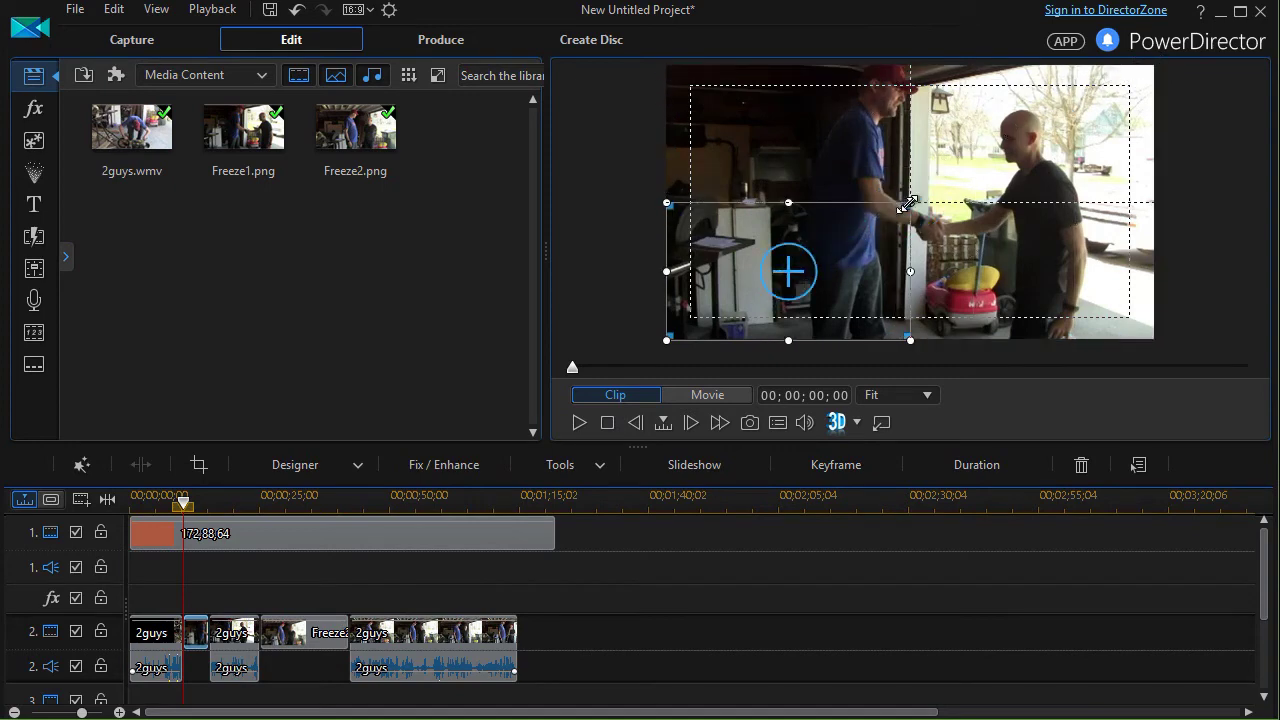
# - Shrink the second 2guys clip and Freeze2 into the upper-right quarter; shorten Freeze2 to about five seconds
pyautogui.click(240, 643)
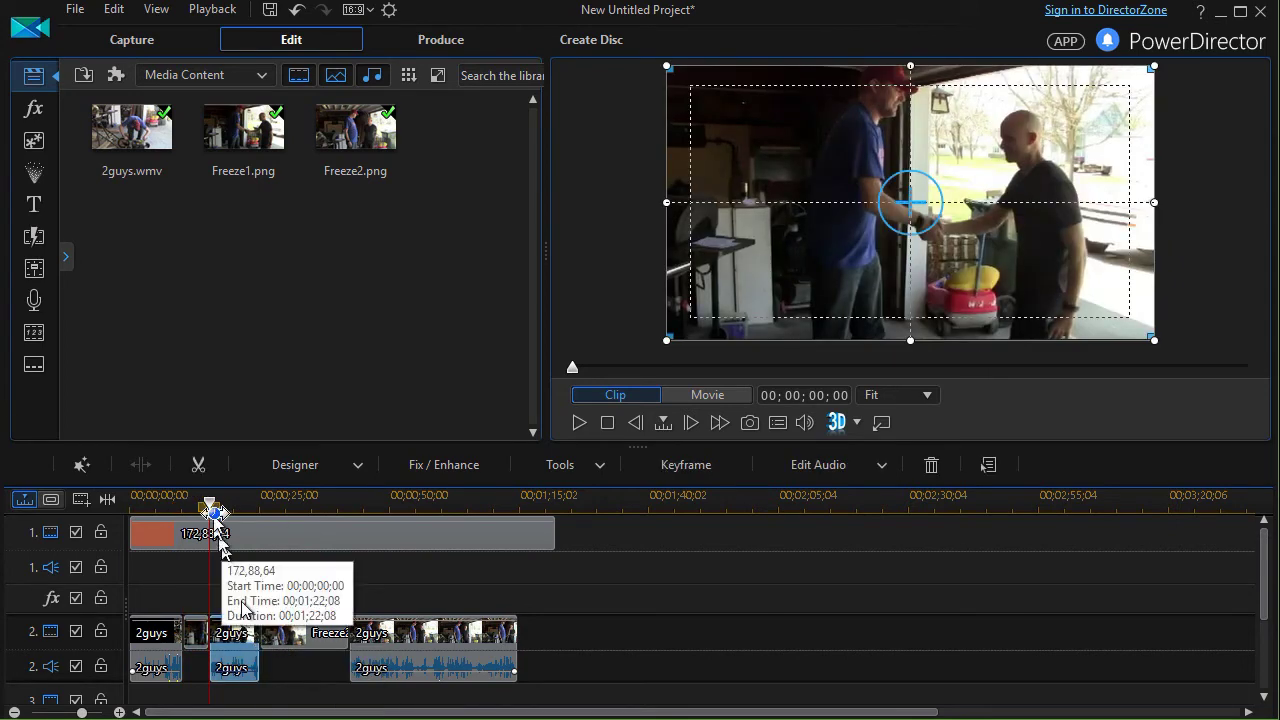
pyautogui.moveTo(207, 504); pyautogui.dragTo(233, 516)
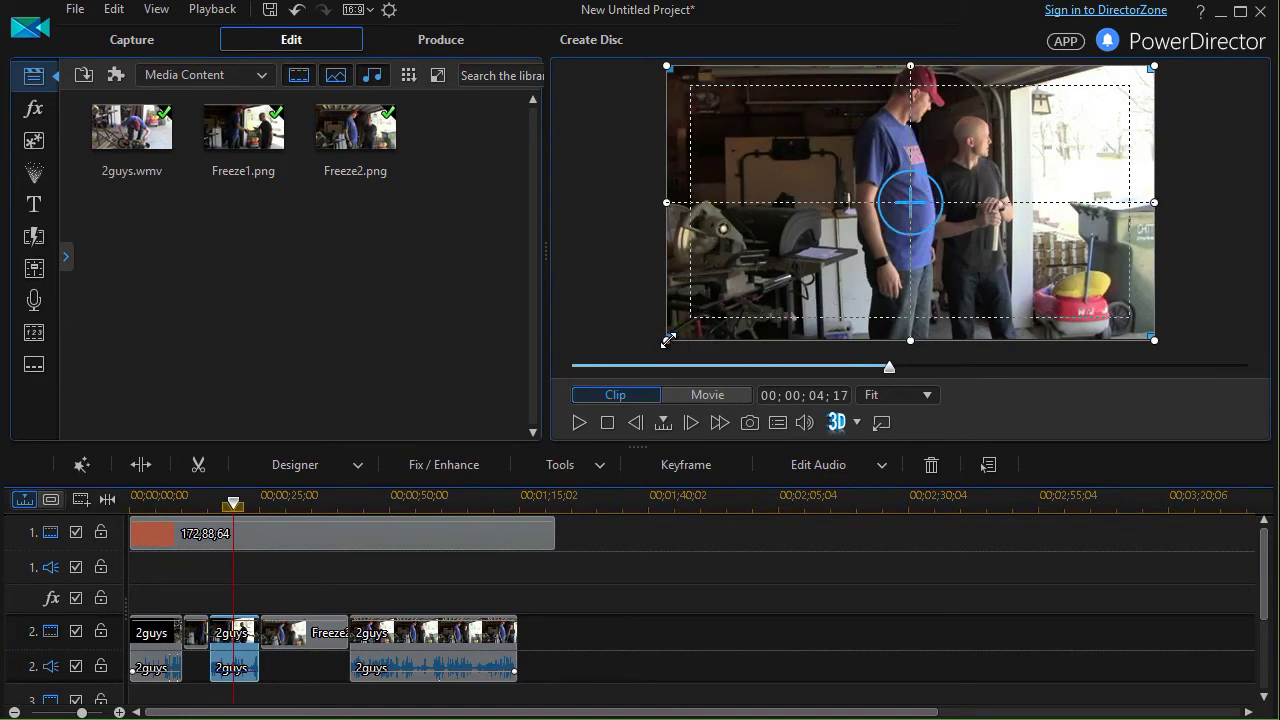
pyautogui.moveTo(668, 340); pyautogui.dragTo(960, 205)
pyautogui.click(303, 634)
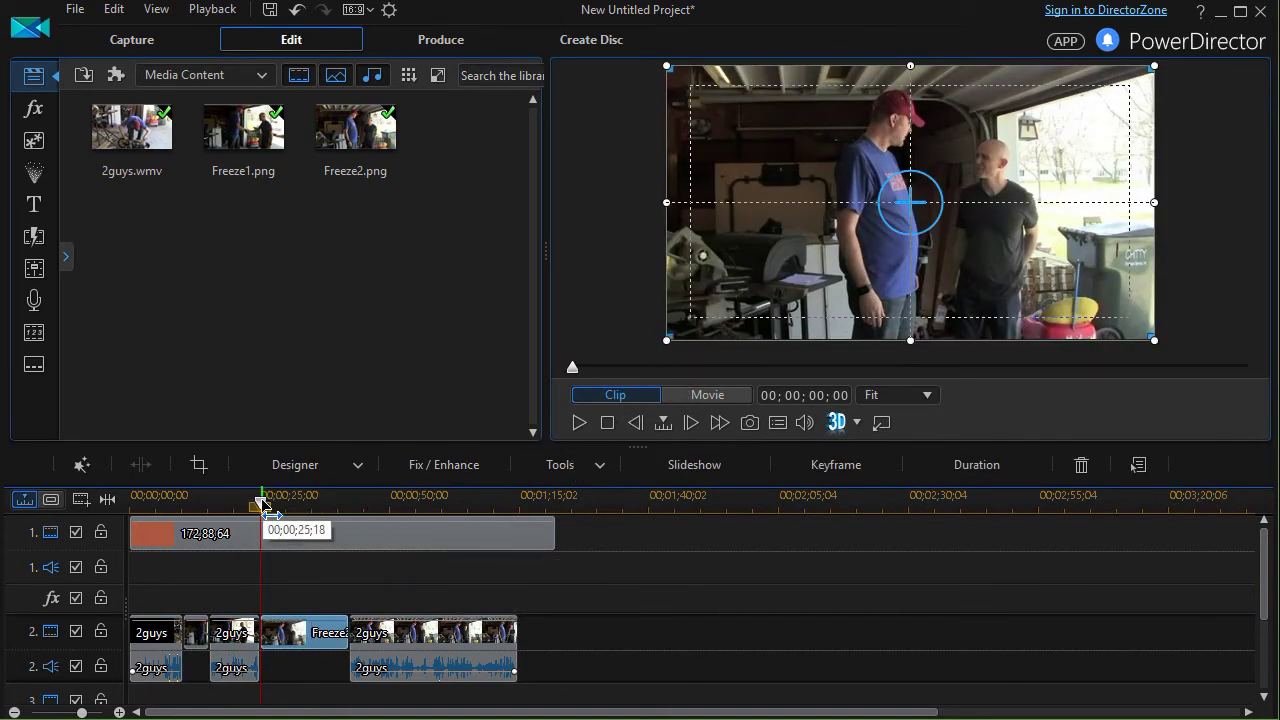
pyautogui.moveTo(261, 505); pyautogui.dragTo(281, 505)
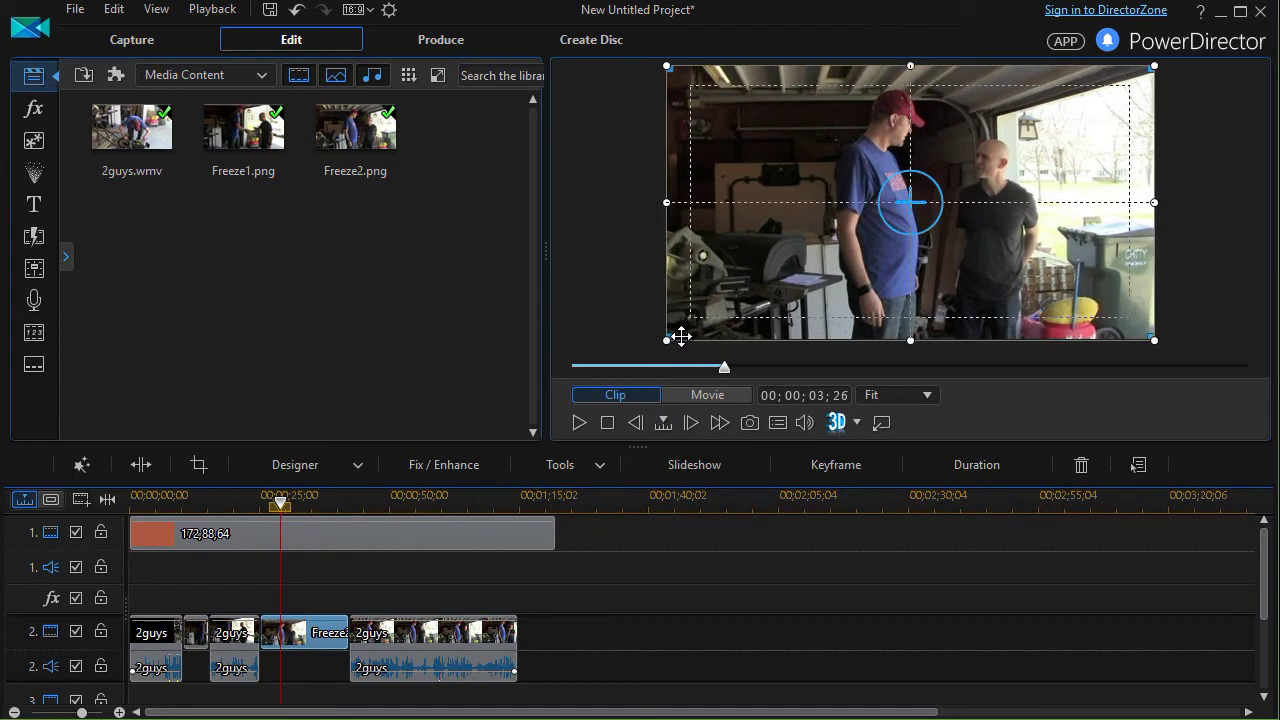
pyautogui.moveTo(668, 340); pyautogui.dragTo(944, 203)
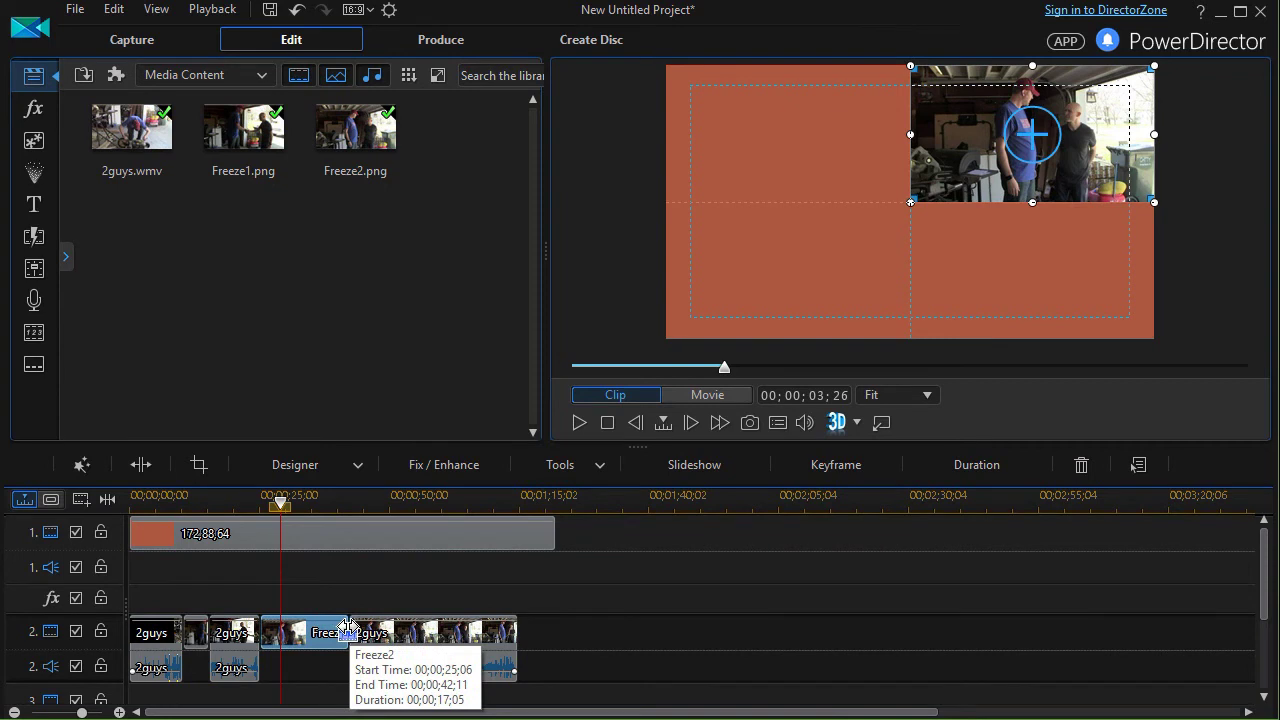
pyautogui.moveTo(348, 627); pyautogui.dragTo(289, 628)
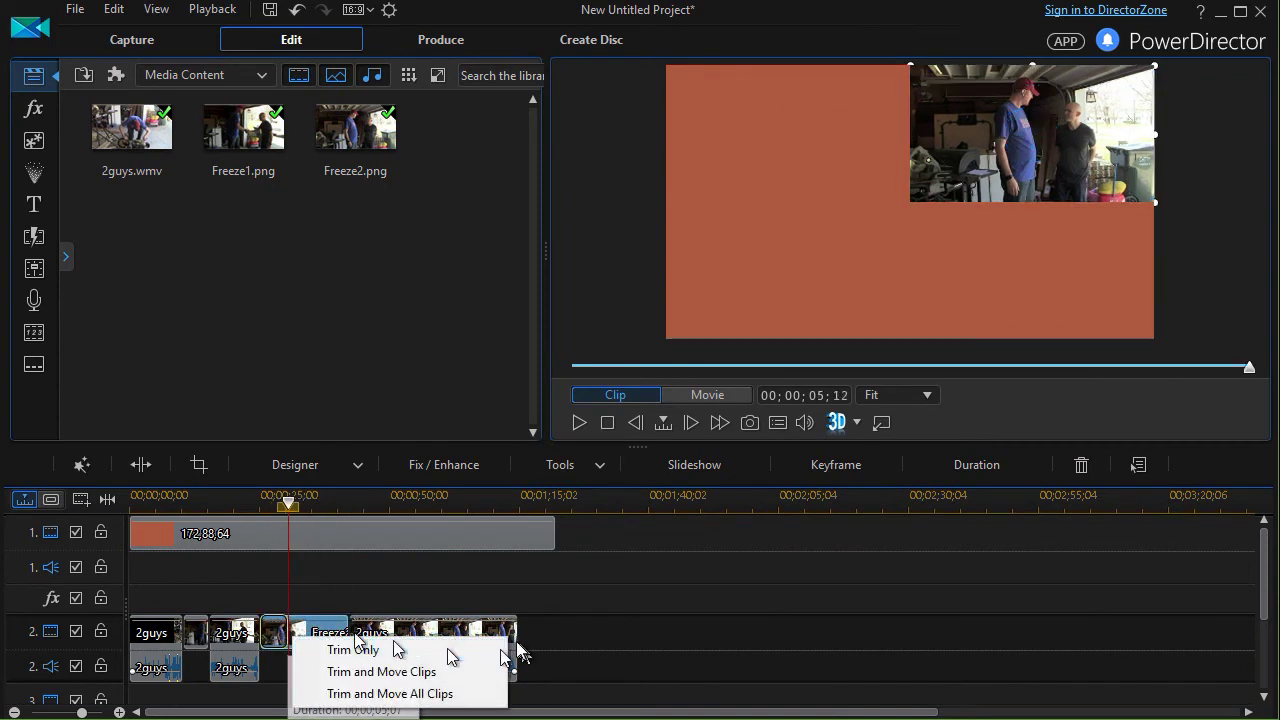
# - Trim Freeze2 to about five seconds with Trim Only and butt the last 2guys clip against it at 00;00;30;18
pyautogui.click(364, 651)
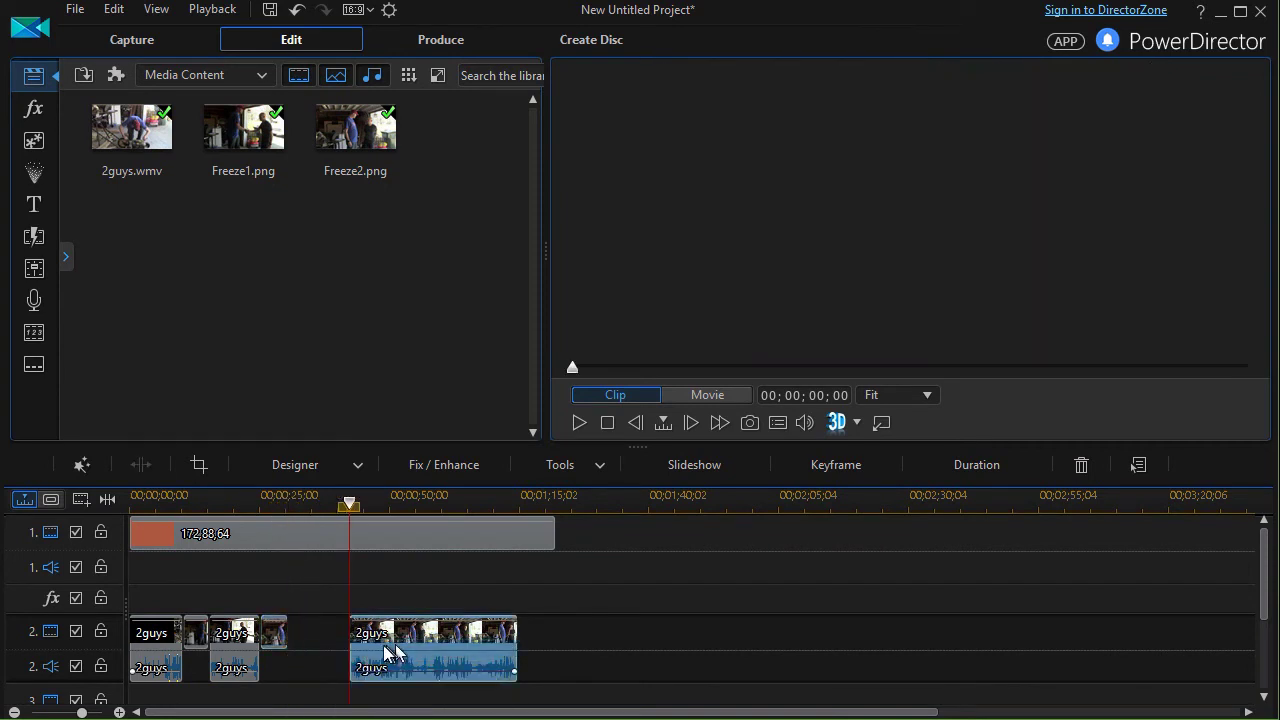
pyautogui.moveTo(392, 652); pyautogui.dragTo(331, 655)
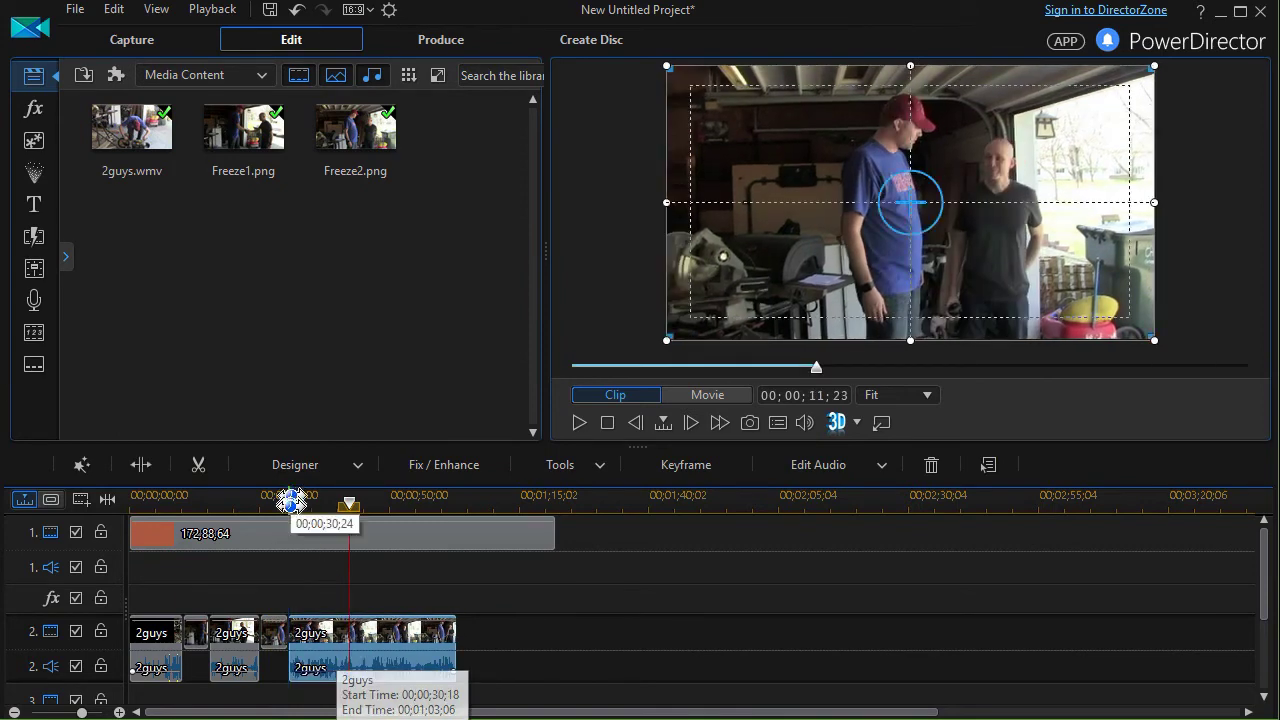
pyautogui.moveTo(350, 506); pyautogui.dragTo(131, 507)
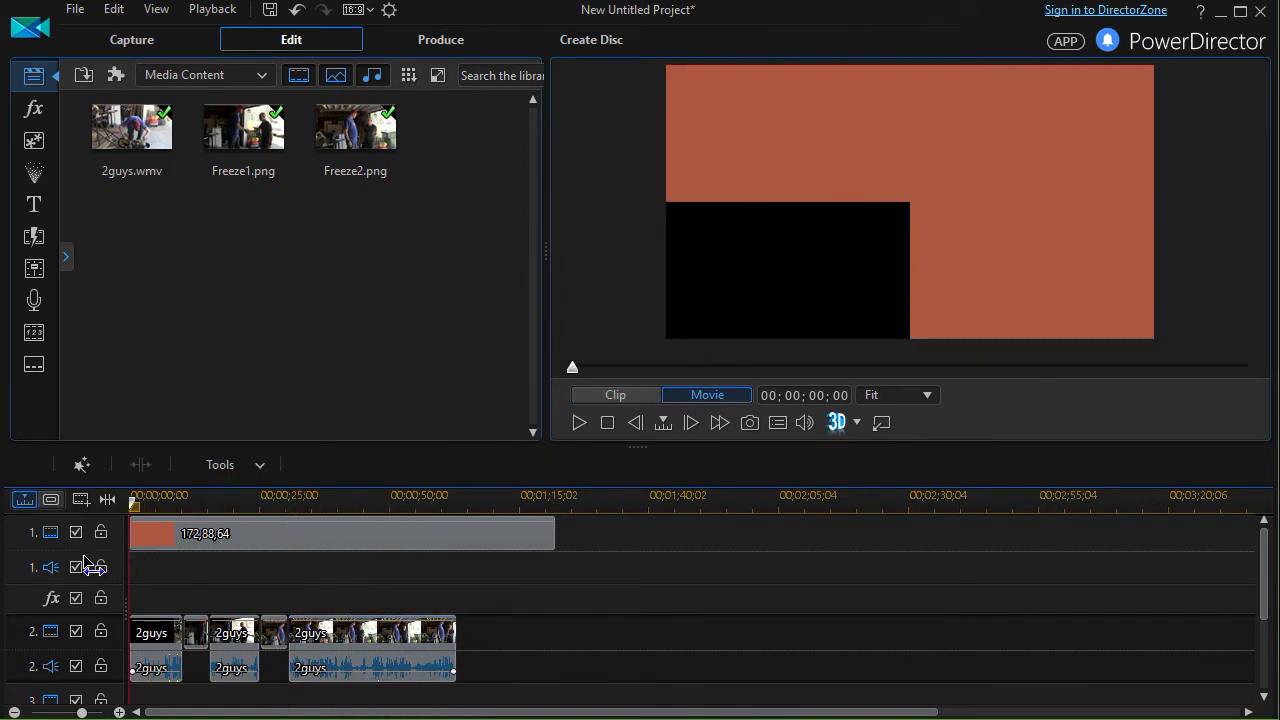
pyautogui.click(578, 422)
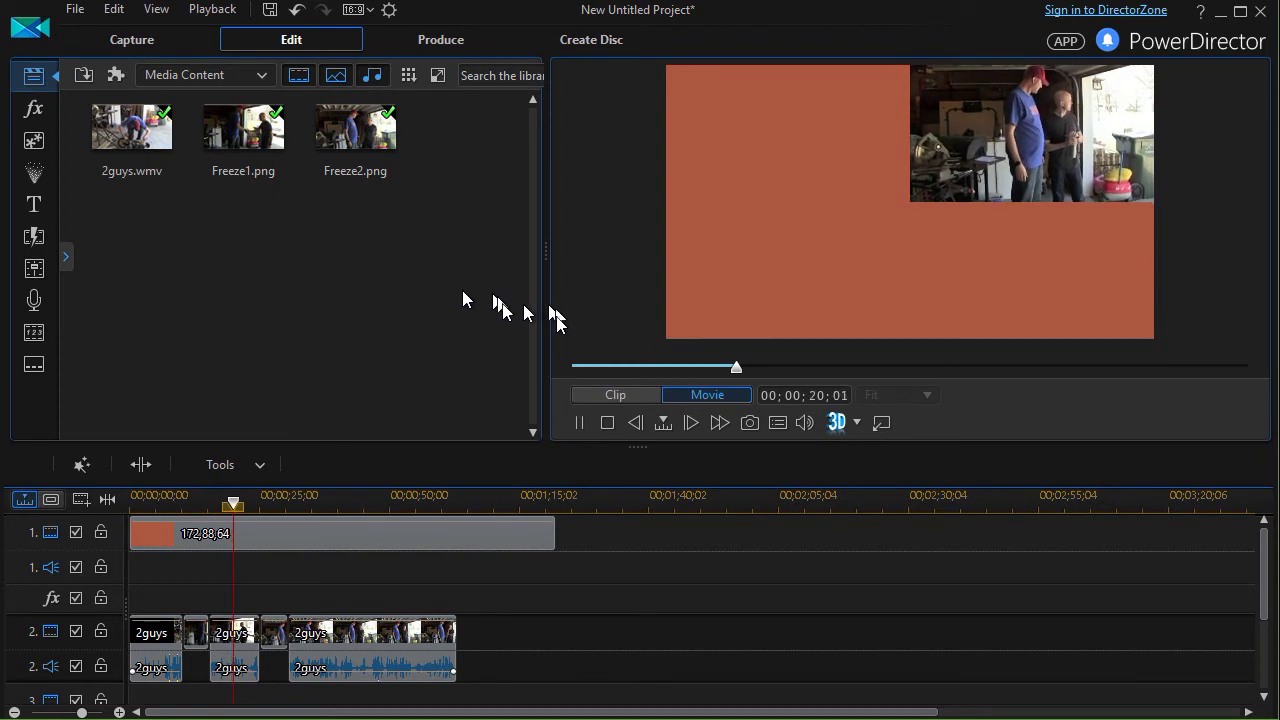
pyautogui.click(579, 424)
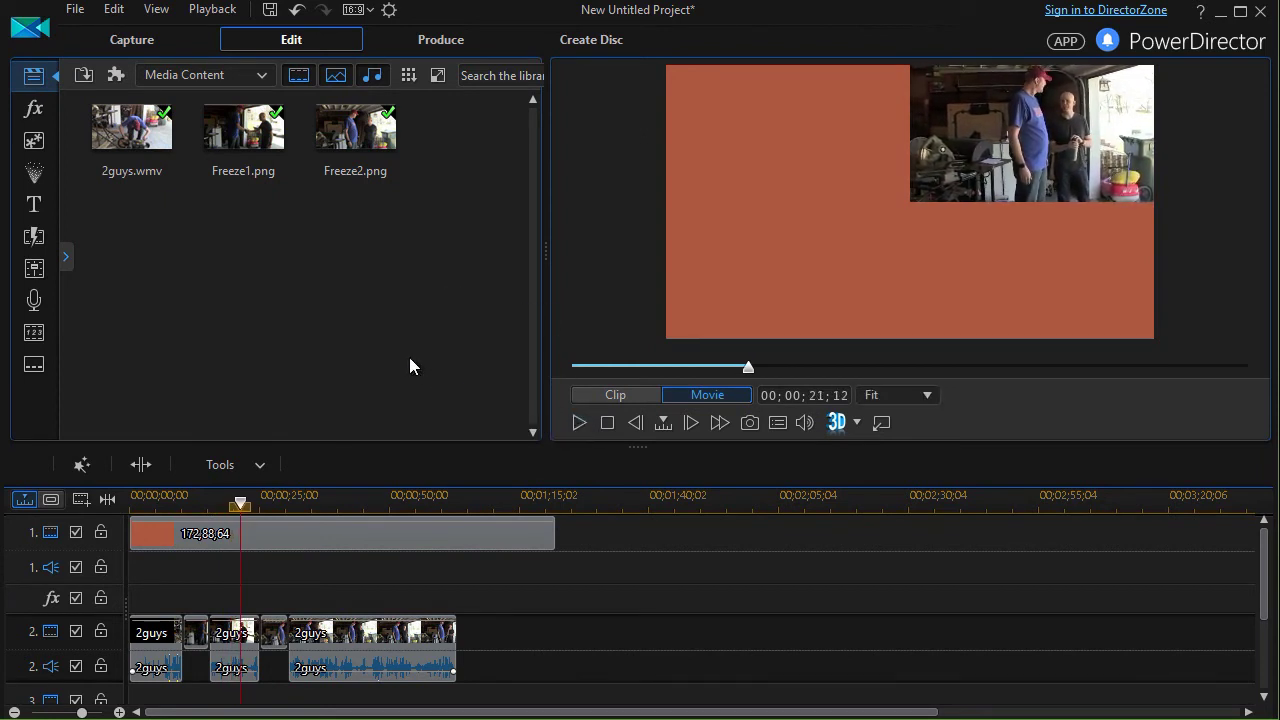
pyautogui.scroll(-2, 1262, 575)
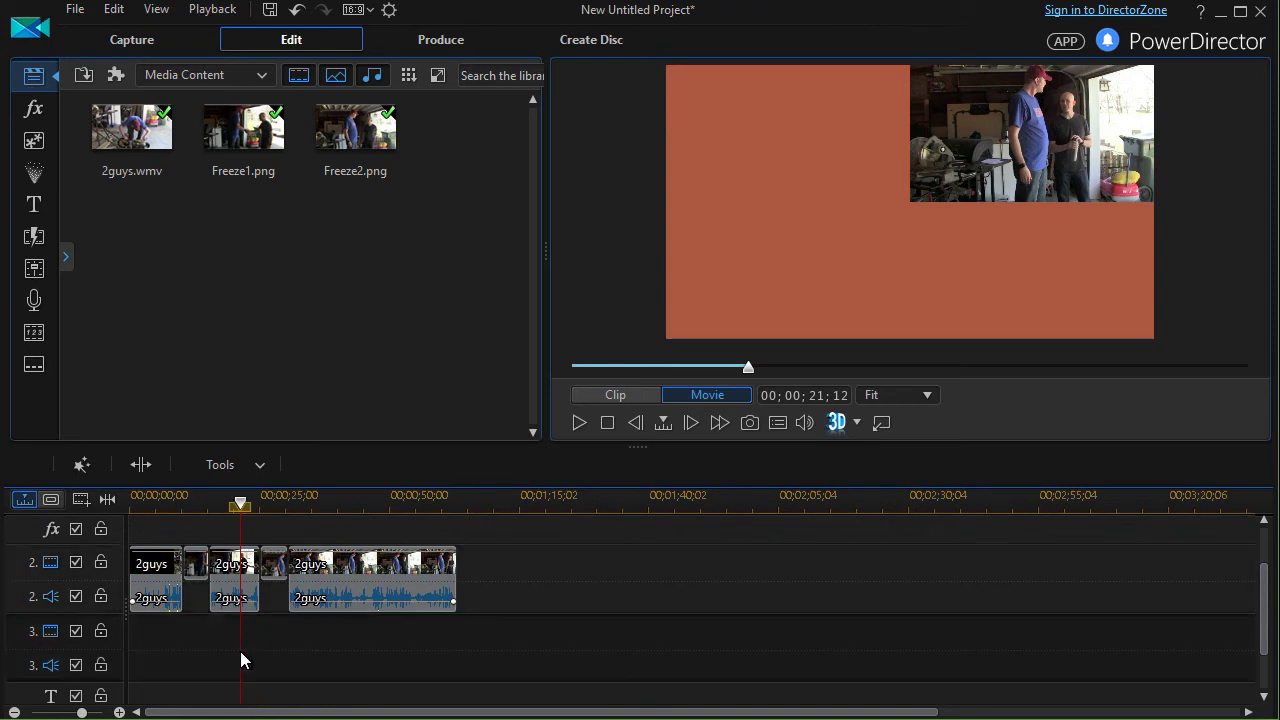
# - Move the middle 2guys clip and Freeze2 down onto track 3 beneath Freeze1
pyautogui.click(225, 566)
pyautogui.moveTo(285, 567); pyautogui.dragTo(262, 622)
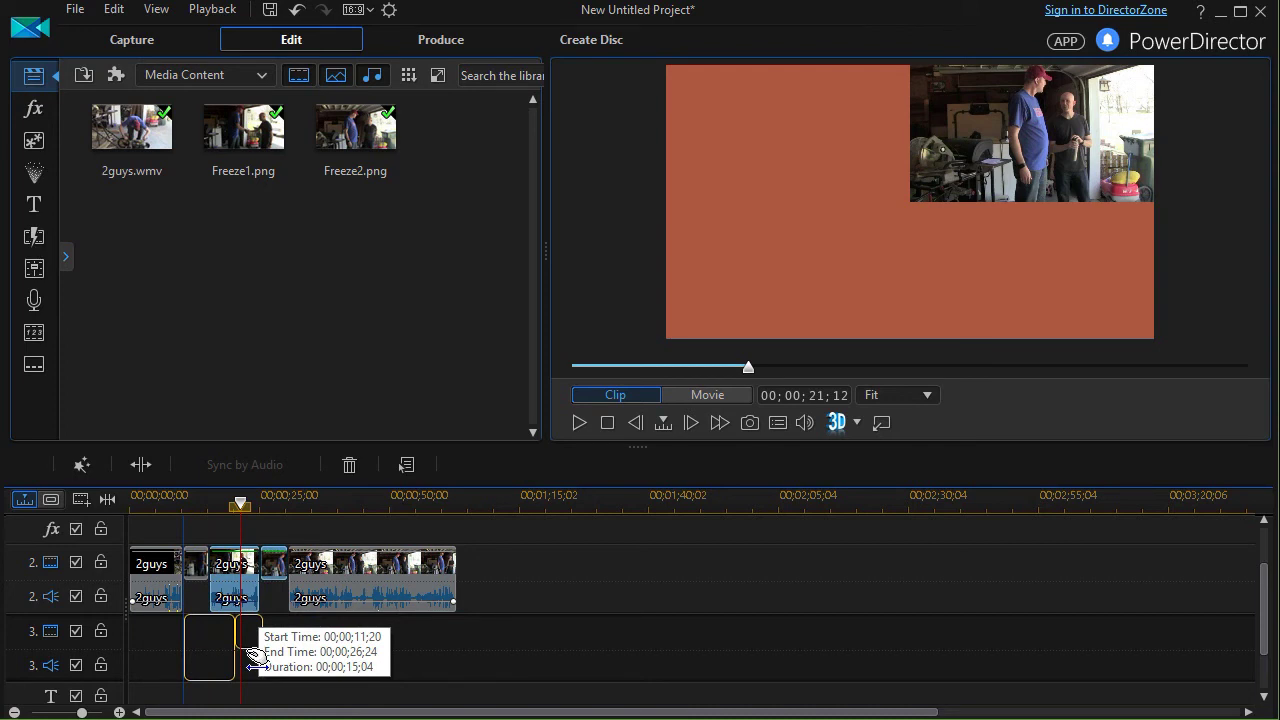
pyautogui.moveTo(255, 657); pyautogui.dragTo(260, 660)
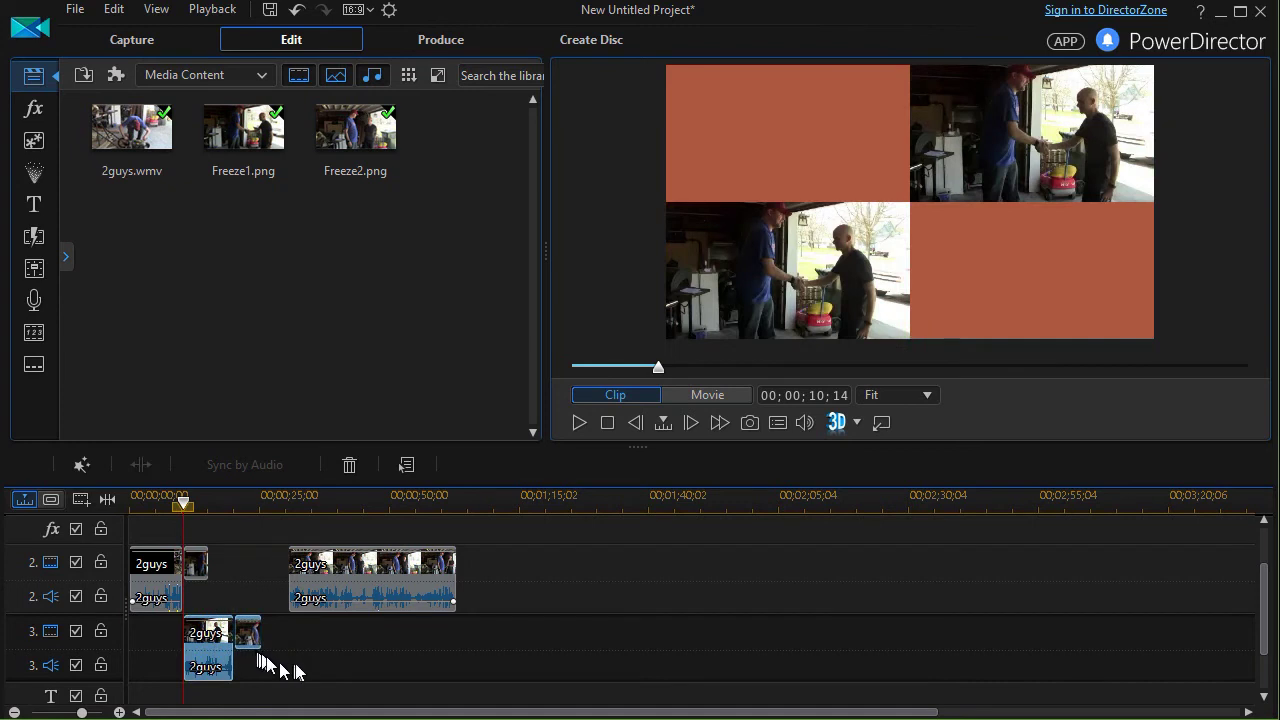
# - Extend Freeze1 to 00;00;25;18 and slide the last 2guys clip left to follow it
pyautogui.click(200, 560)
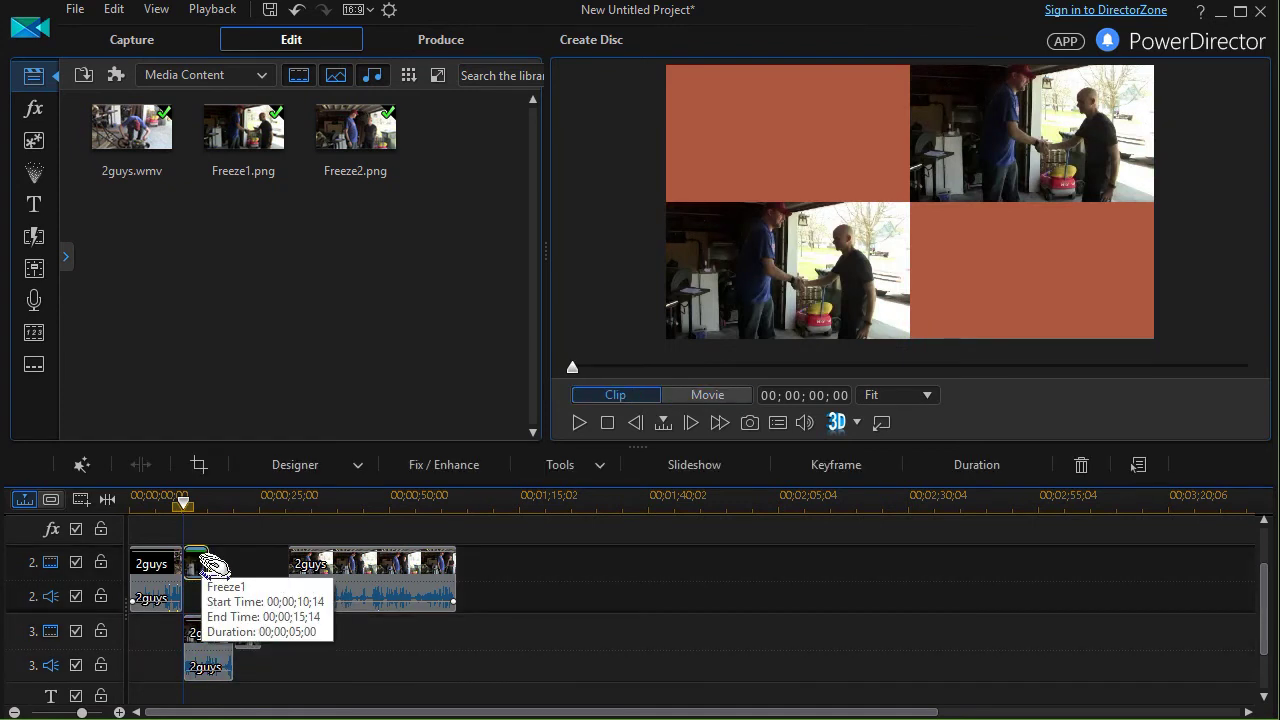
pyautogui.moveTo(212, 565); pyautogui.dragTo(260, 585)
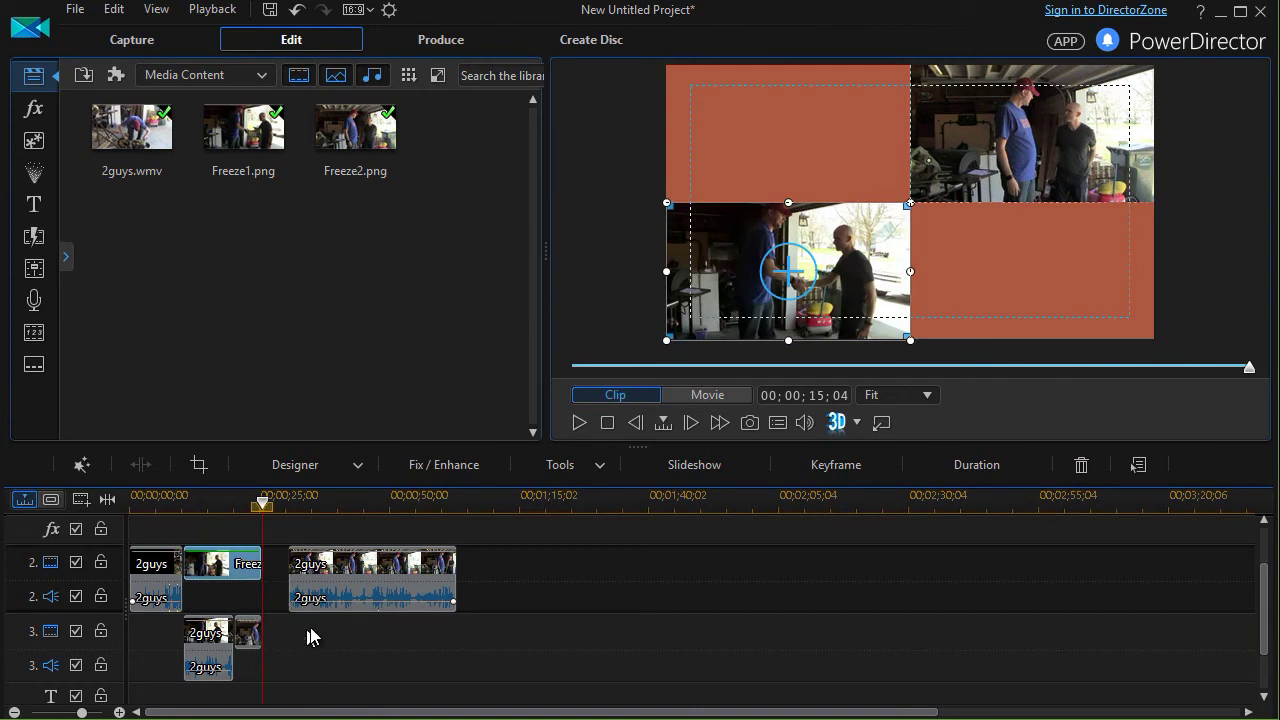
pyautogui.moveTo(326, 588); pyautogui.dragTo(306, 587)
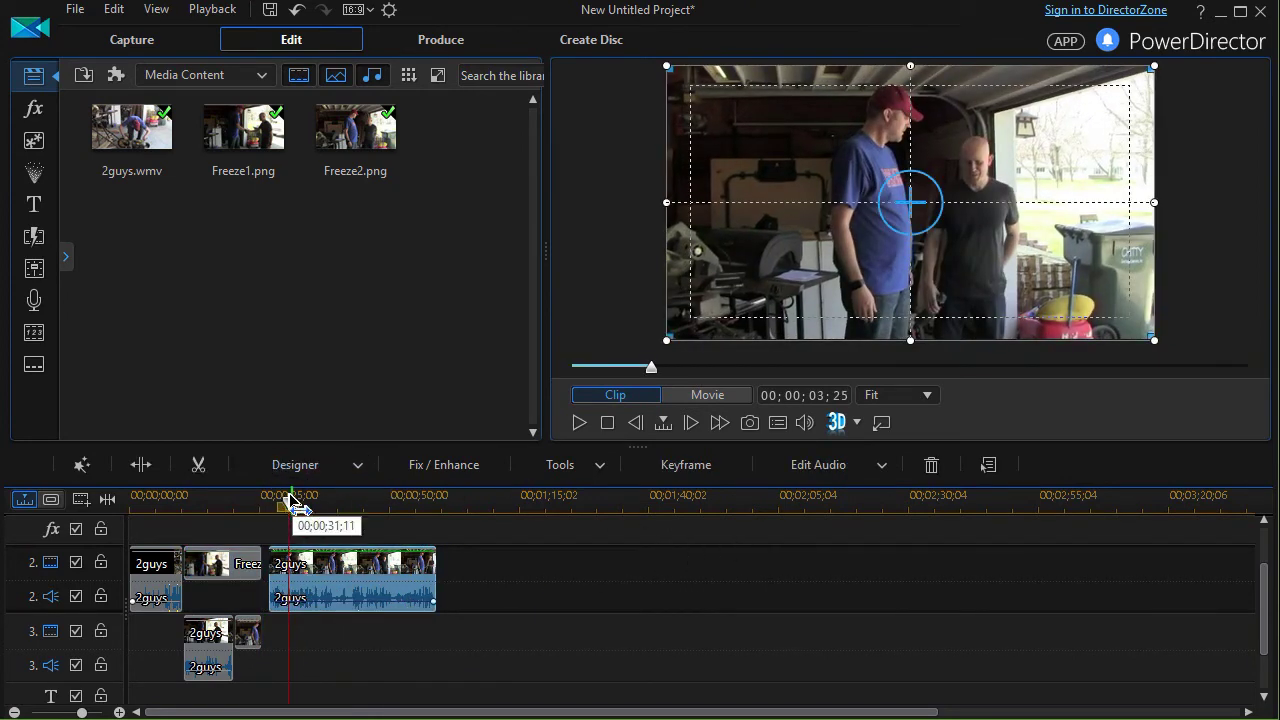
pyautogui.moveTo(297, 517); pyautogui.dragTo(166, 510)
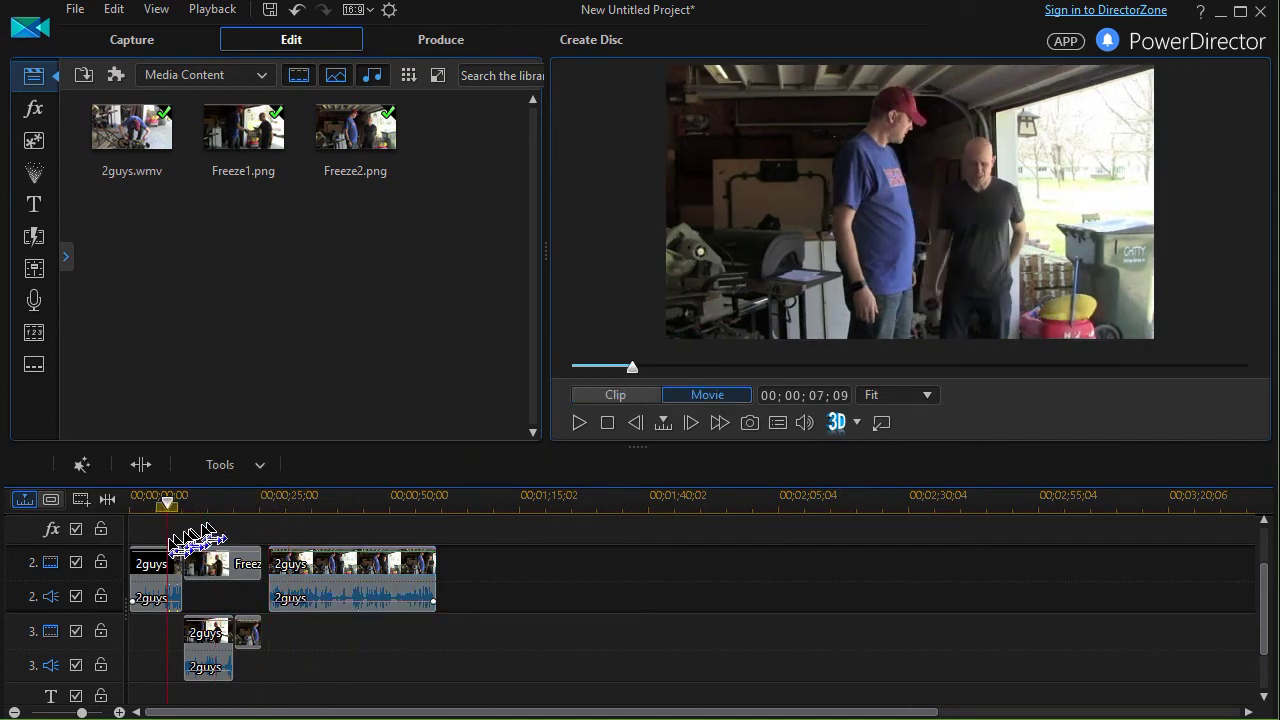
pyautogui.click(579, 422)
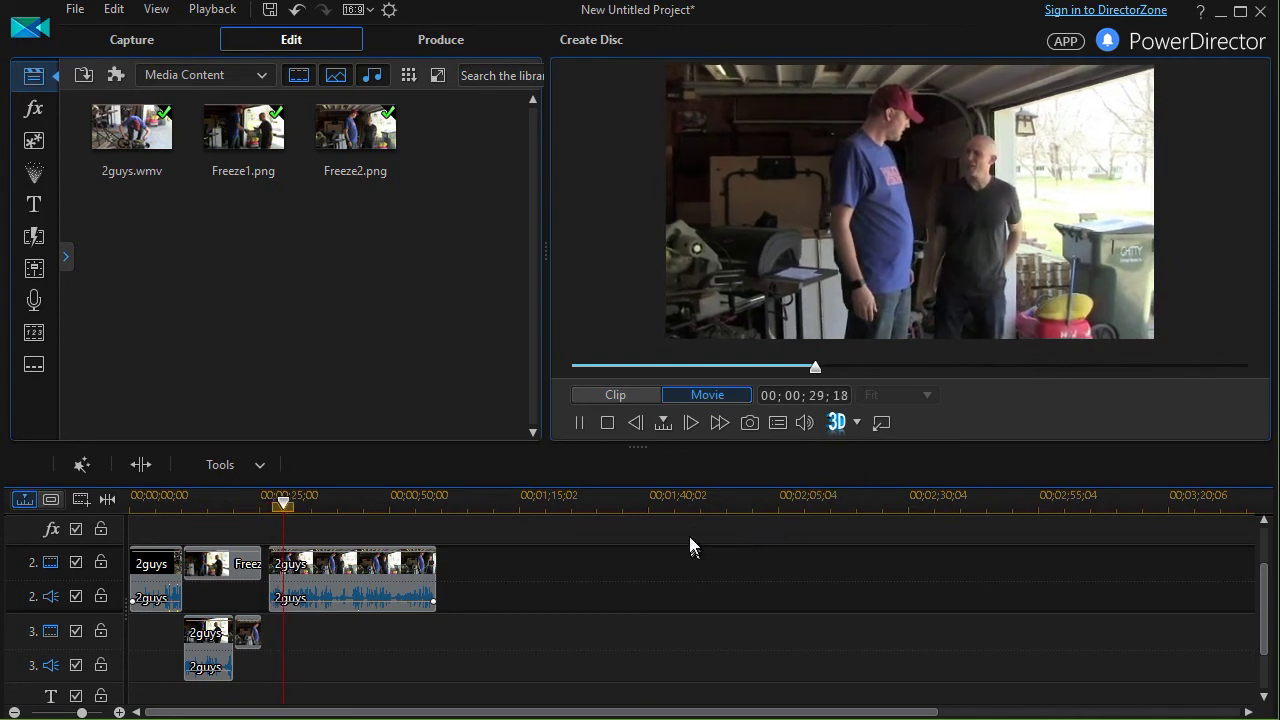
pyautogui.click(579, 422)
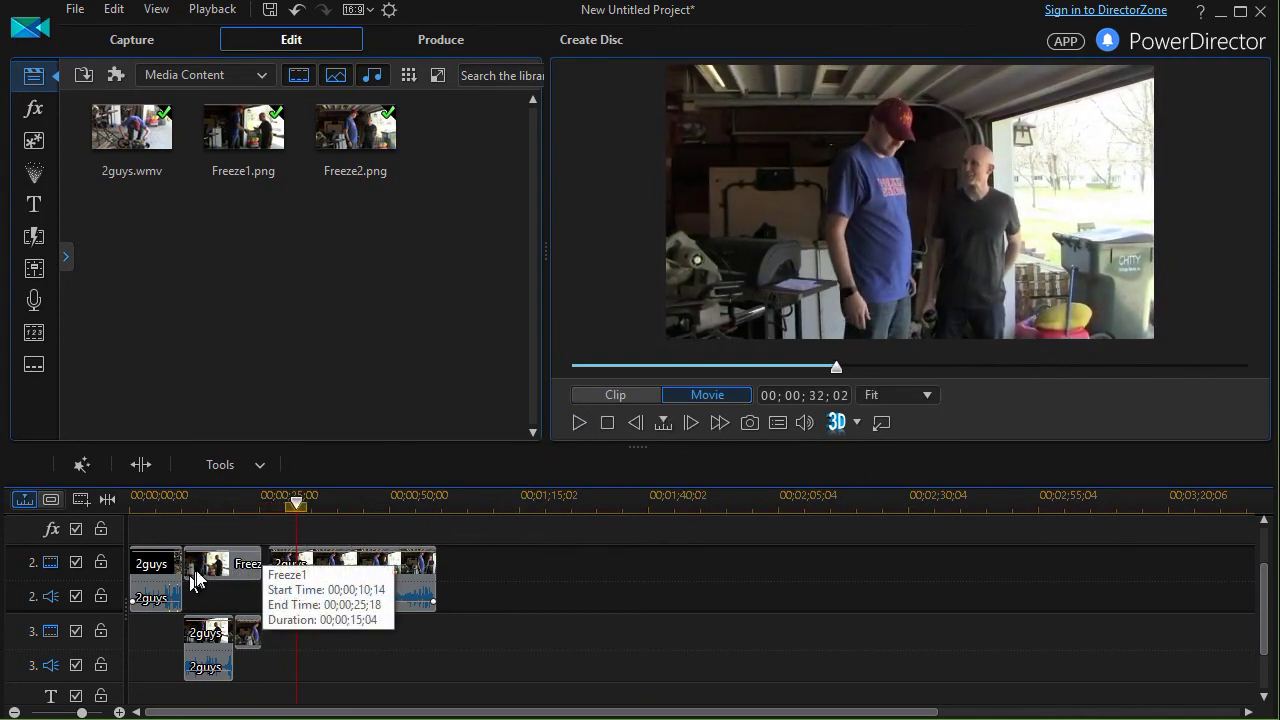